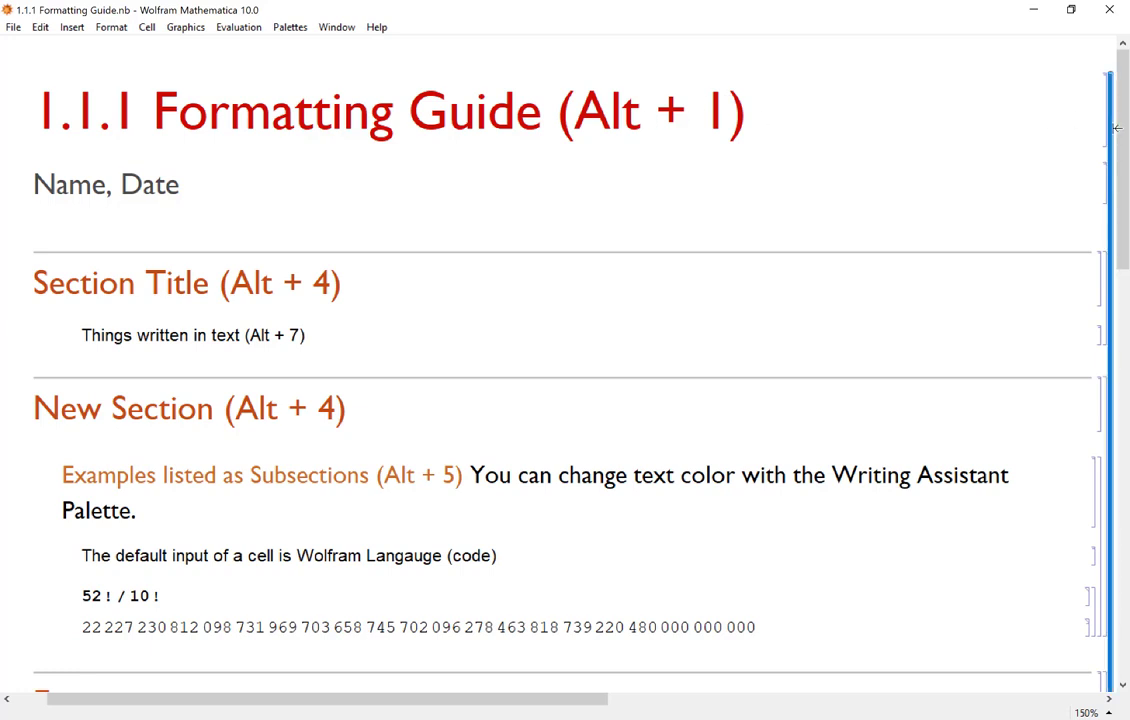
Collapse the title, Section Title, New Section and Exercises cell groups.
{"action": "double_click", "coordinate": [1116, 128]}
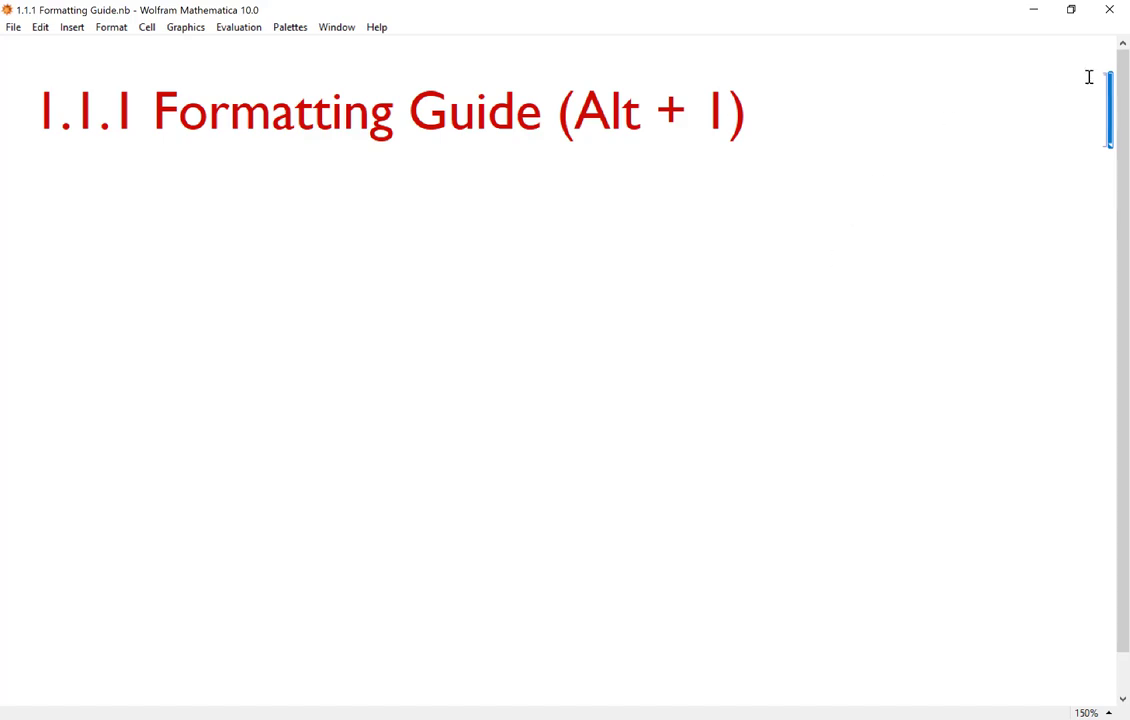
{"action": "double_click", "coordinate": [1112, 118]}
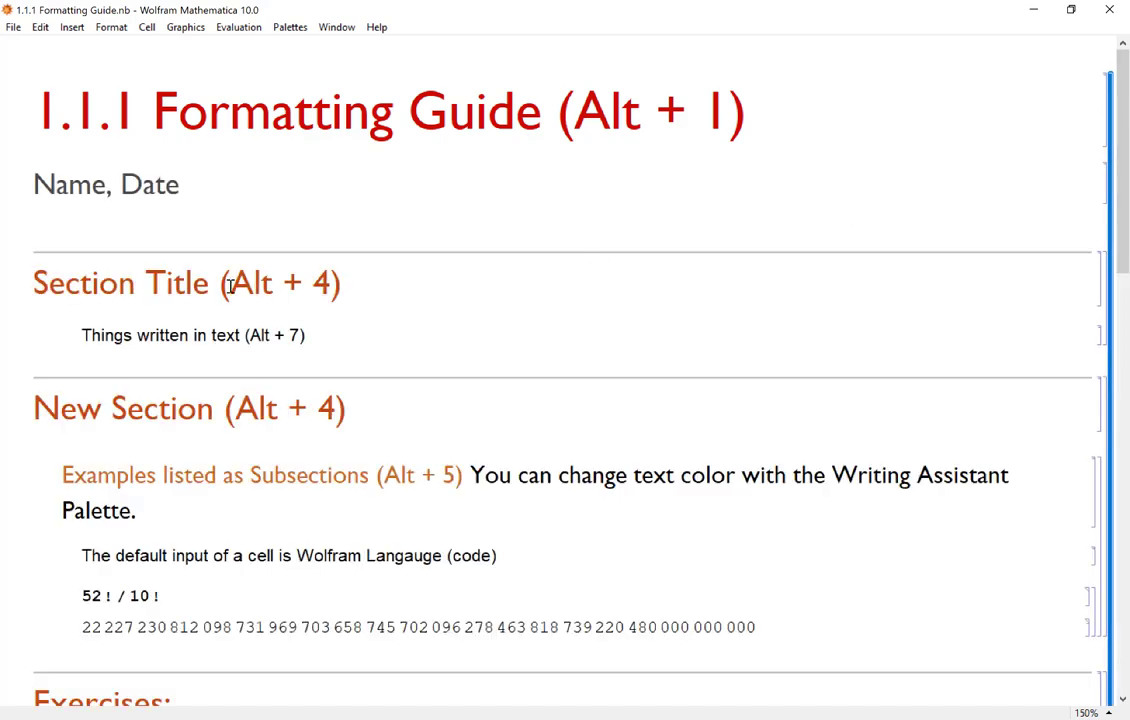
{"action": "double_click", "coordinate": [1112, 300]}
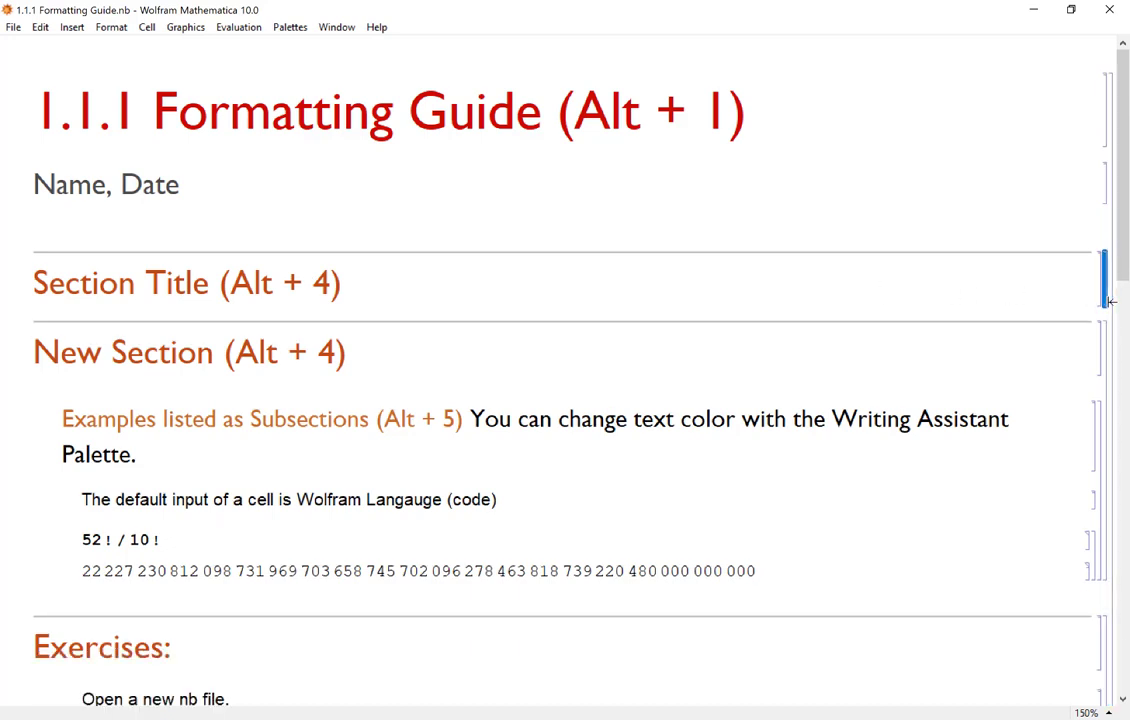
{"action": "double_click", "coordinate": [1108, 370]}
{"action": "double_click", "coordinate": [1105, 418]}
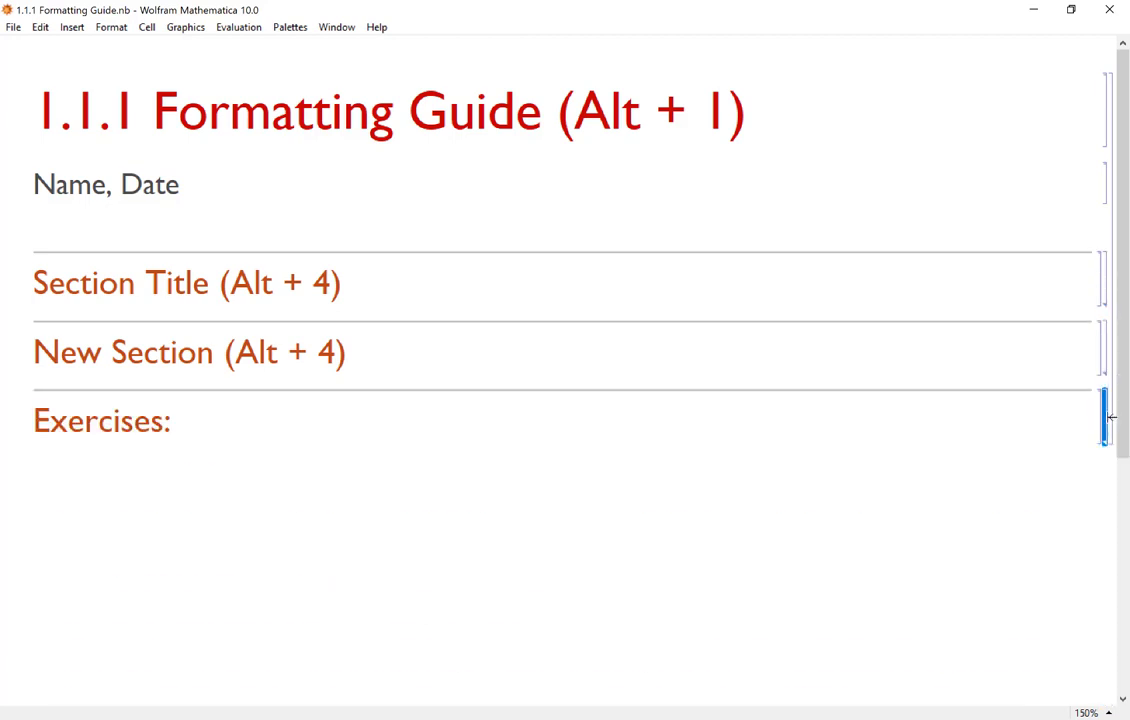
Reopen the Section Title and New Section groups so their contents show.
{"action": "double_click", "coordinate": [1108, 285]}
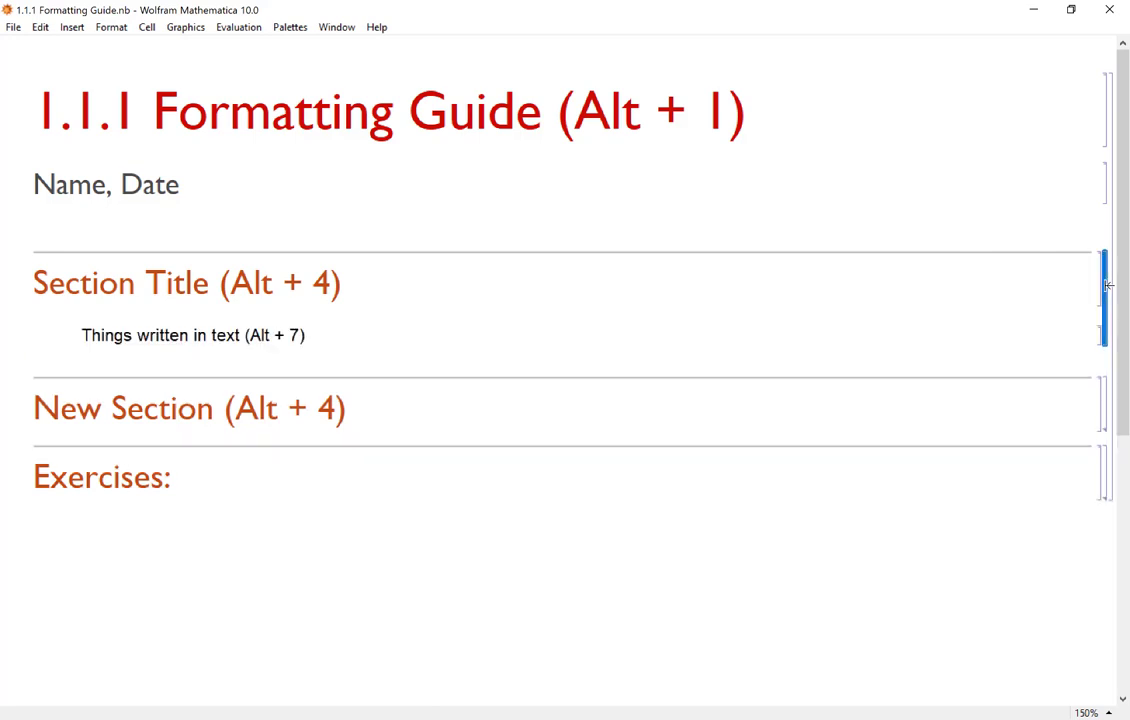
{"action": "double_click", "coordinate": [1106, 410]}
{"action": "scroll", "coordinate": [1048, 518], "scroll_direction": "down", "scroll_amount": 1}
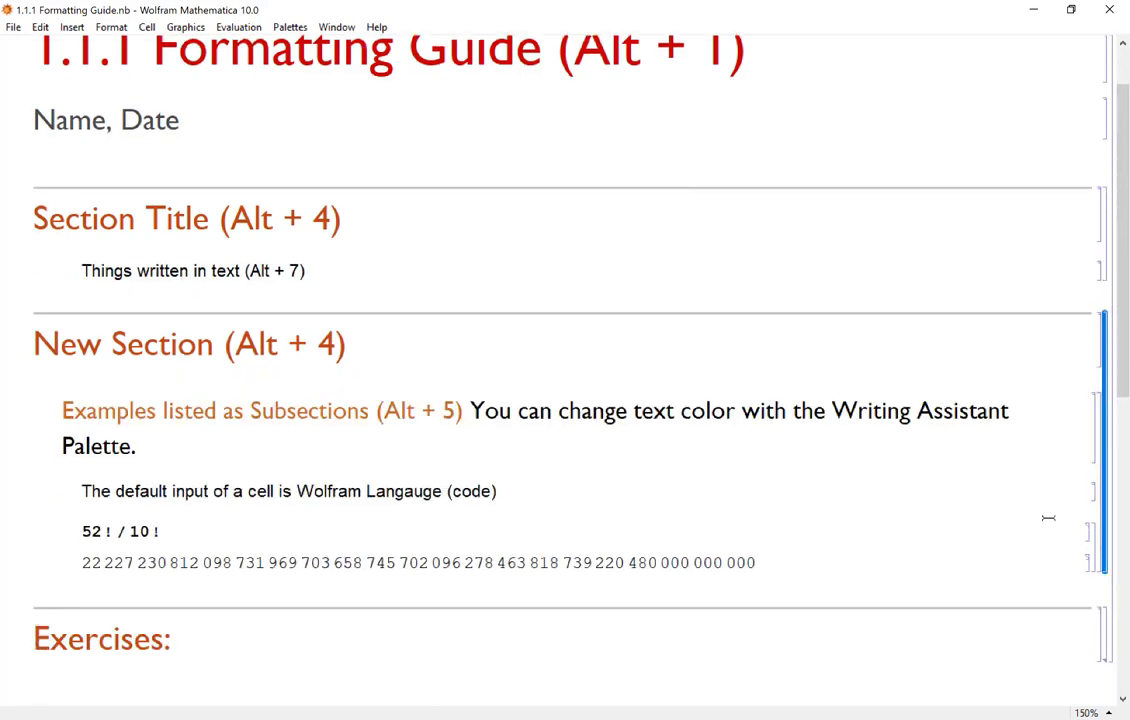
Evaluate Sin[Pi] in a new input cell under Section Title, getting 0.
{"action": "key", "text": "Down"}
{"action": "scroll", "coordinate": [537, 331], "scroll_direction": "up", "scroll_amount": 2}
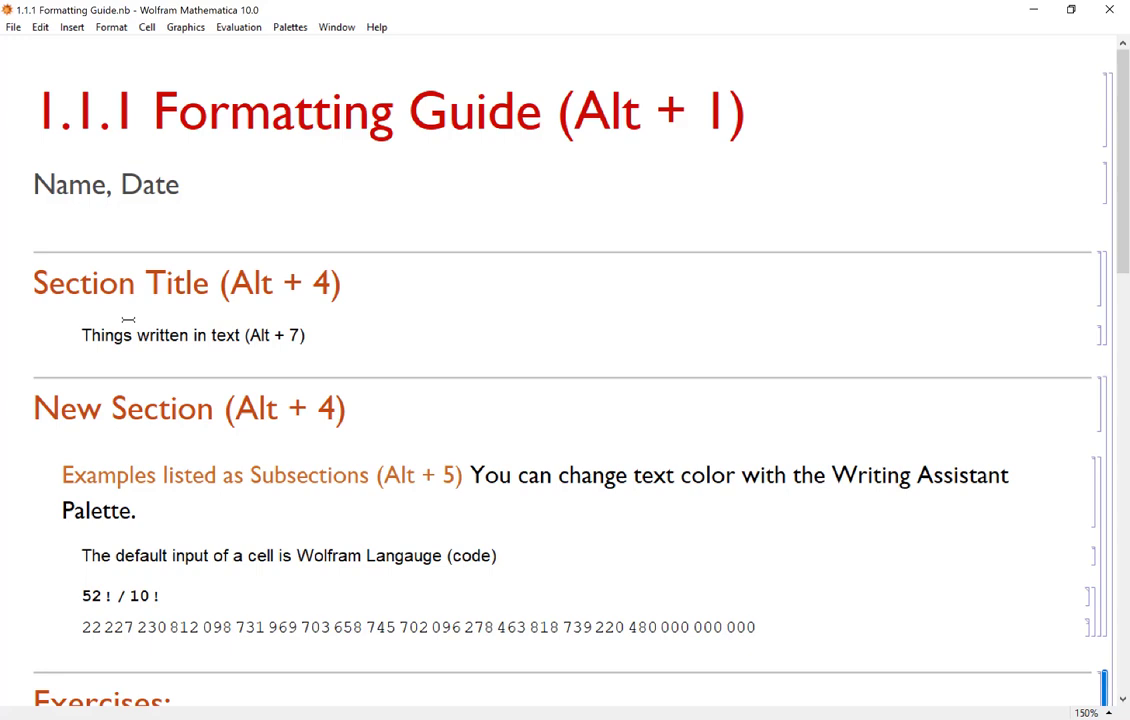
{"action": "left_click", "coordinate": [90, 317]}
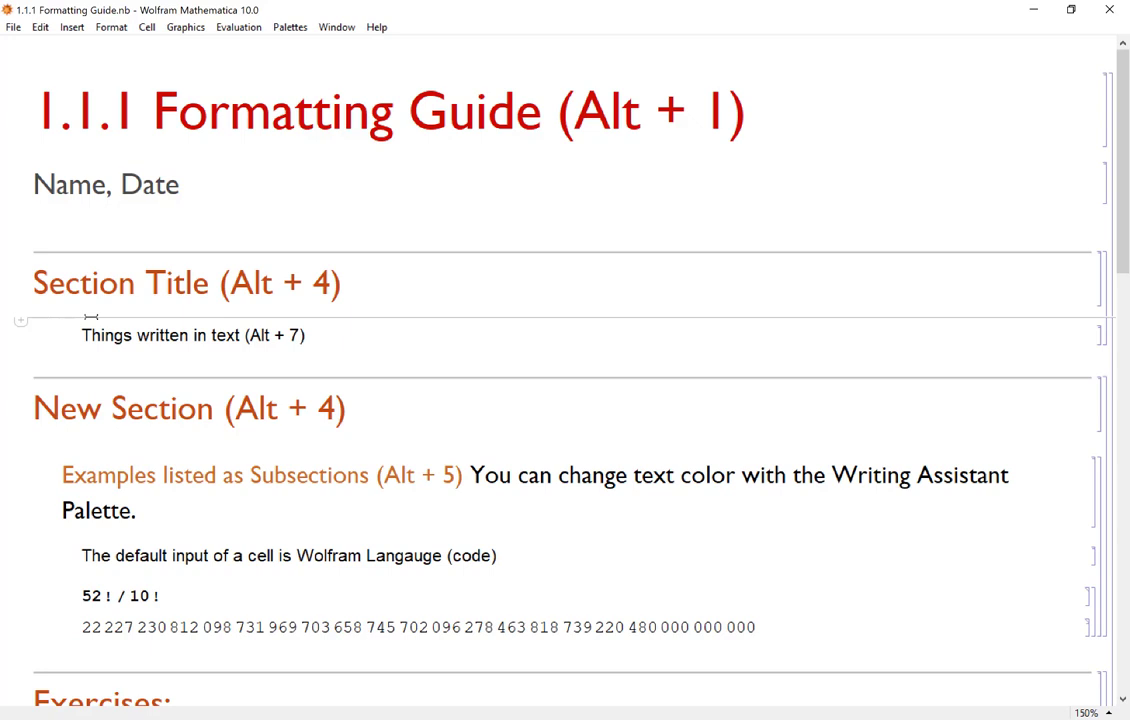
{"action": "type", "text": "Sin[Pi]"}
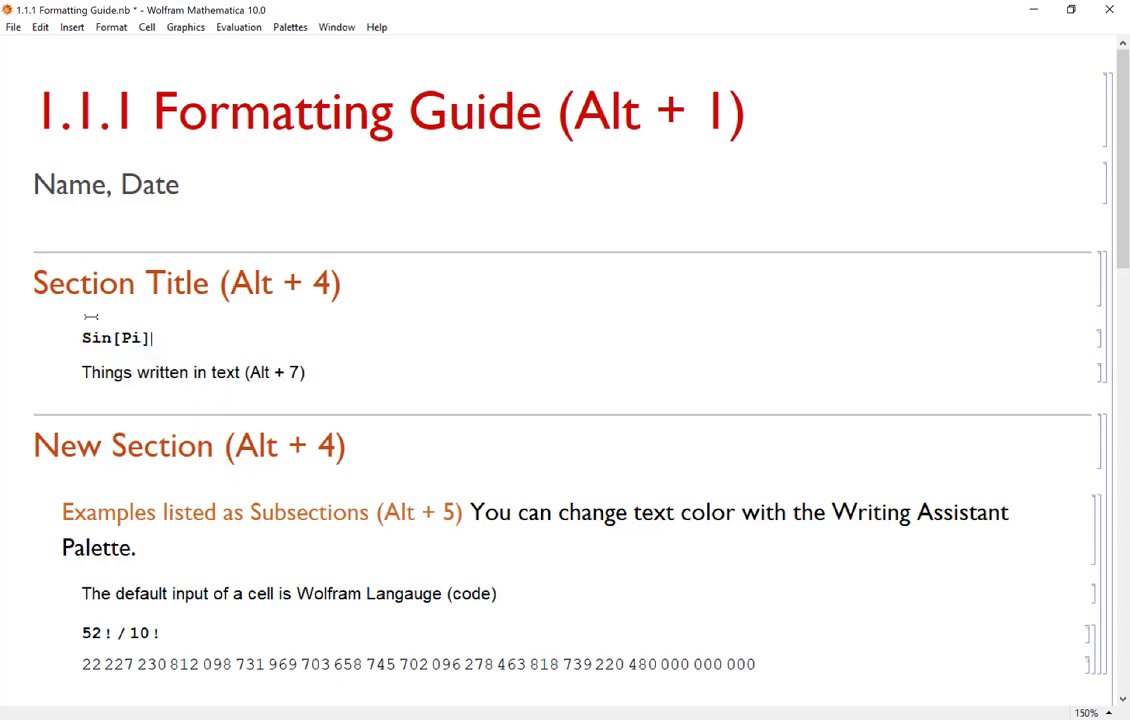
{"action": "key", "text": "shift+Return"}
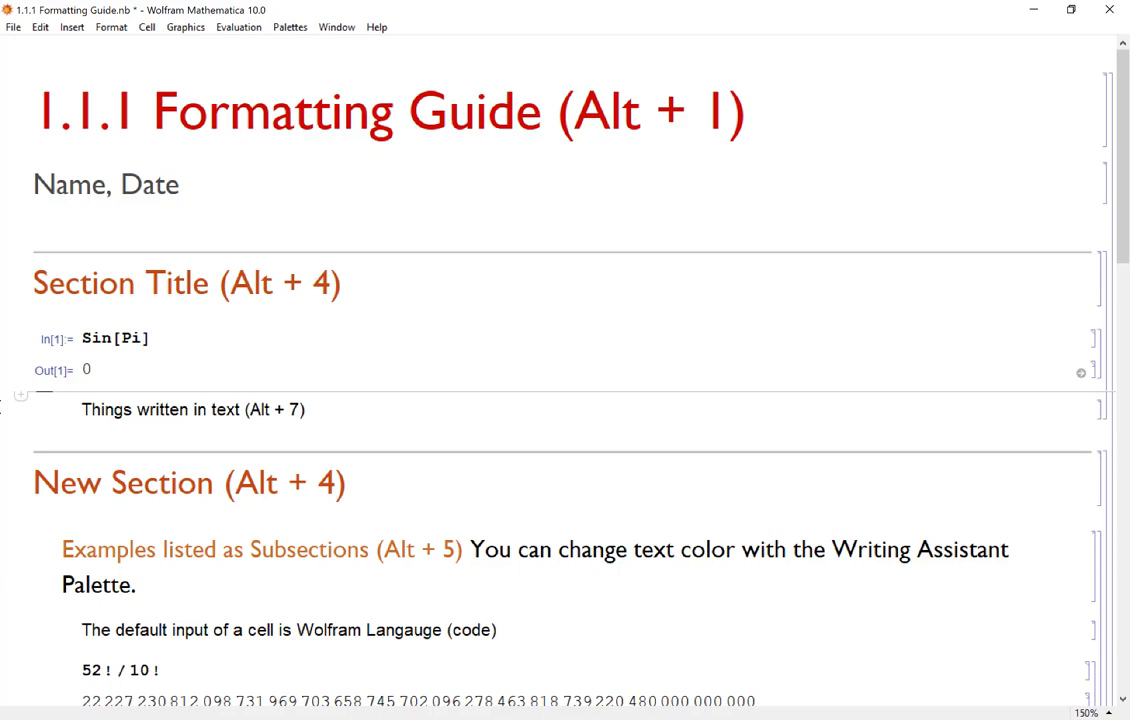
Add a plain-text cell reading 'Here I am writing in text.'.
{"action": "left_click", "coordinate": [24, 398]}
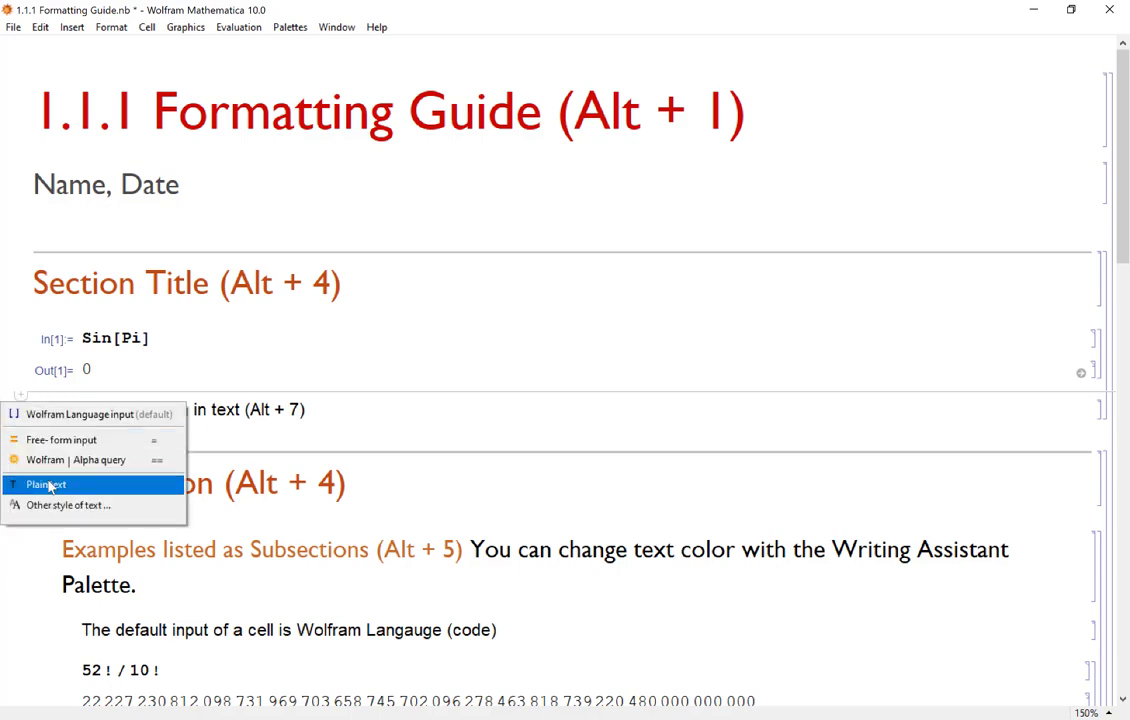
{"action": "left_click", "coordinate": [46, 485]}
{"action": "type", "text": "Here I am writing in text."}
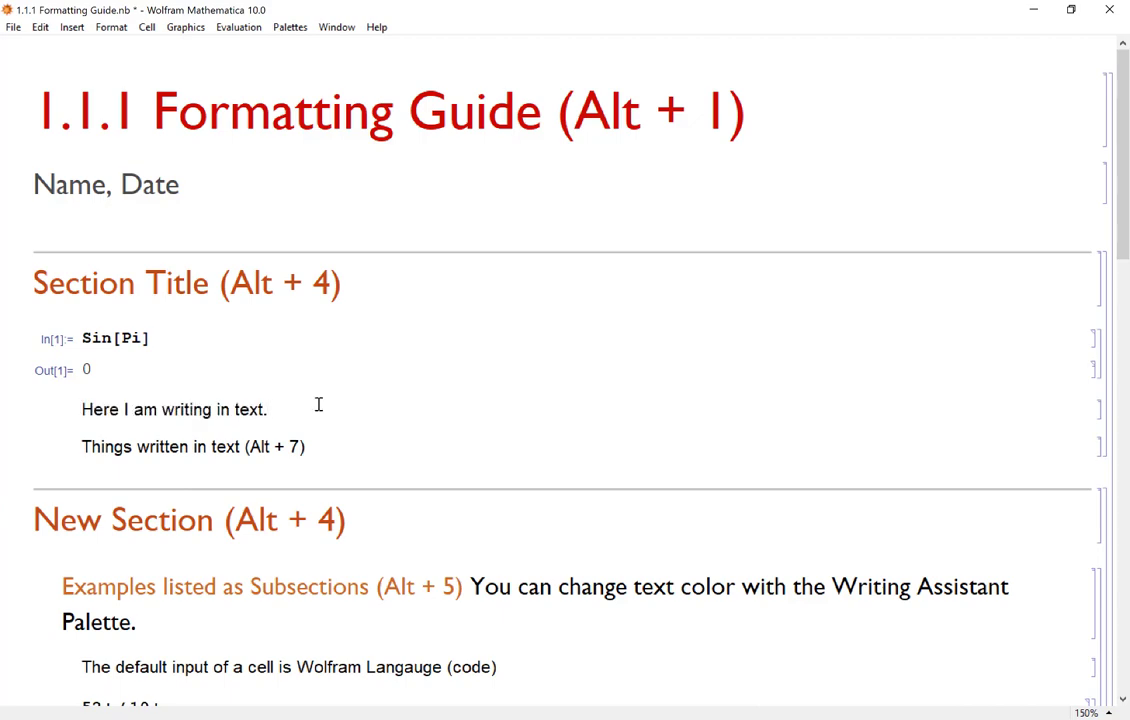
Create a blank Untitled-1 notebook, then return to the top of the Formatting Guide.
{"action": "scroll", "coordinate": [629, 349], "scroll_direction": "down", "scroll_amount": 12}
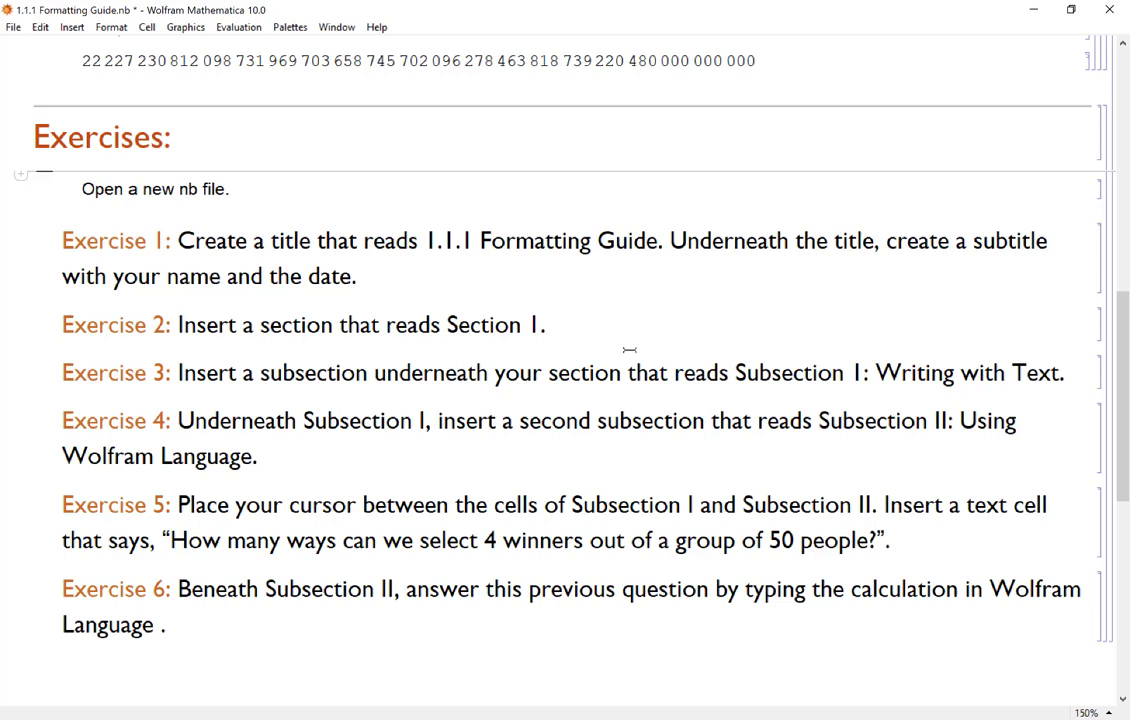
{"action": "key", "text": "ctrl+n"}
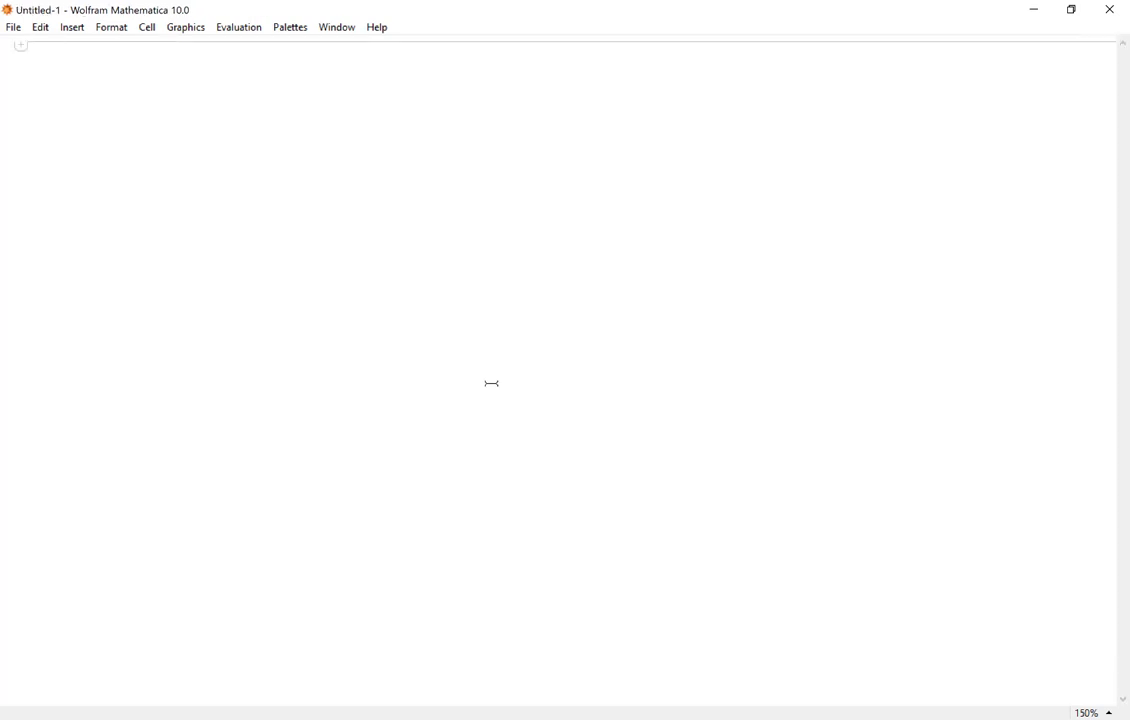
{"action": "key", "text": "alt+Tab"}
{"action": "key", "text": "alt+Tab"}
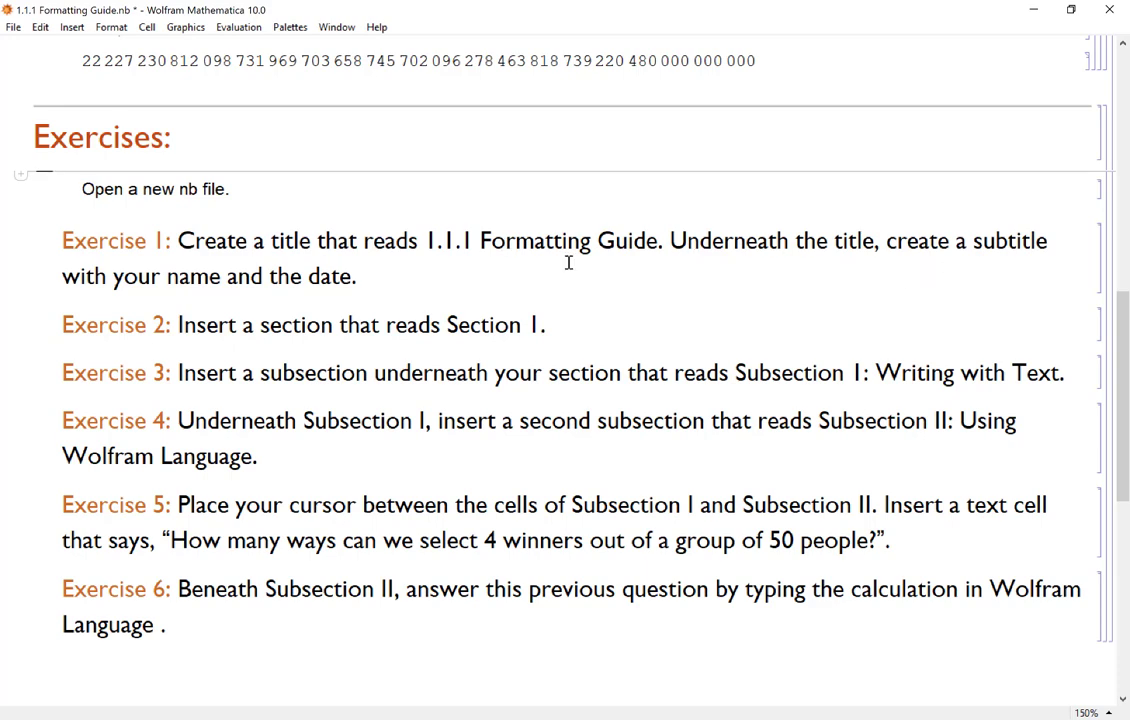
{"action": "scroll", "coordinate": [596, 264], "scroll_direction": "up", "scroll_amount": 10}
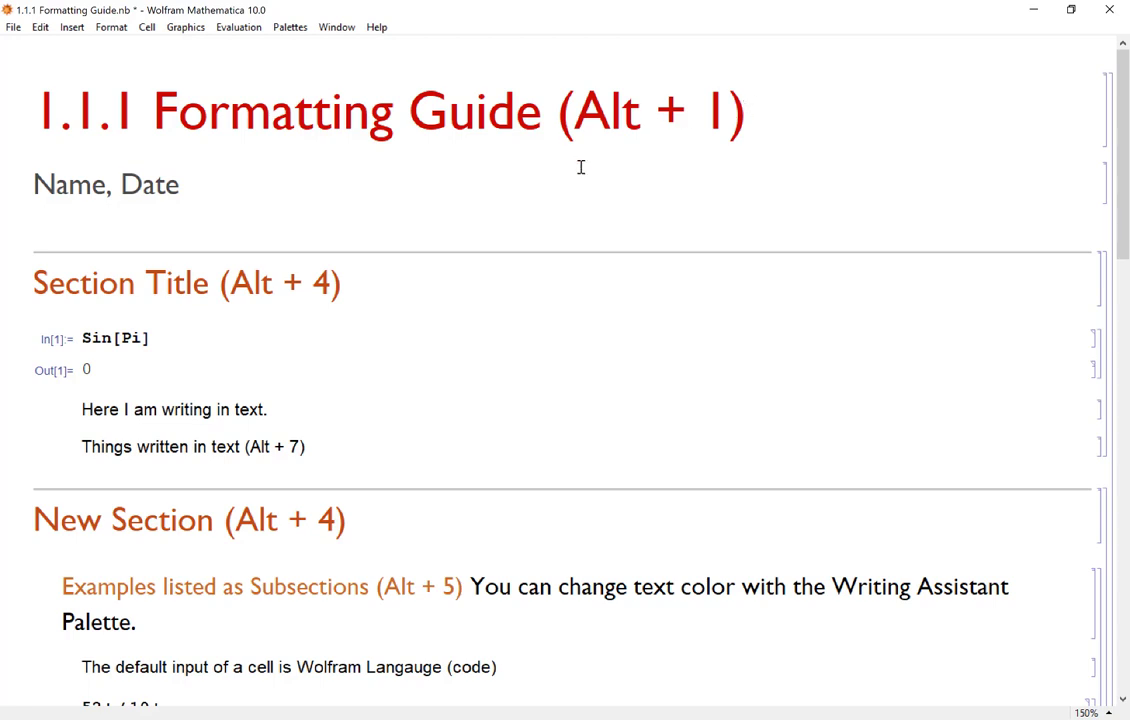
Give the Untitled-1 notebook the title '1.1.1 Formatting Guide' using Alt+1.
{"action": "key", "text": "ctrl+n"}
{"action": "key", "text": "alt+1"}
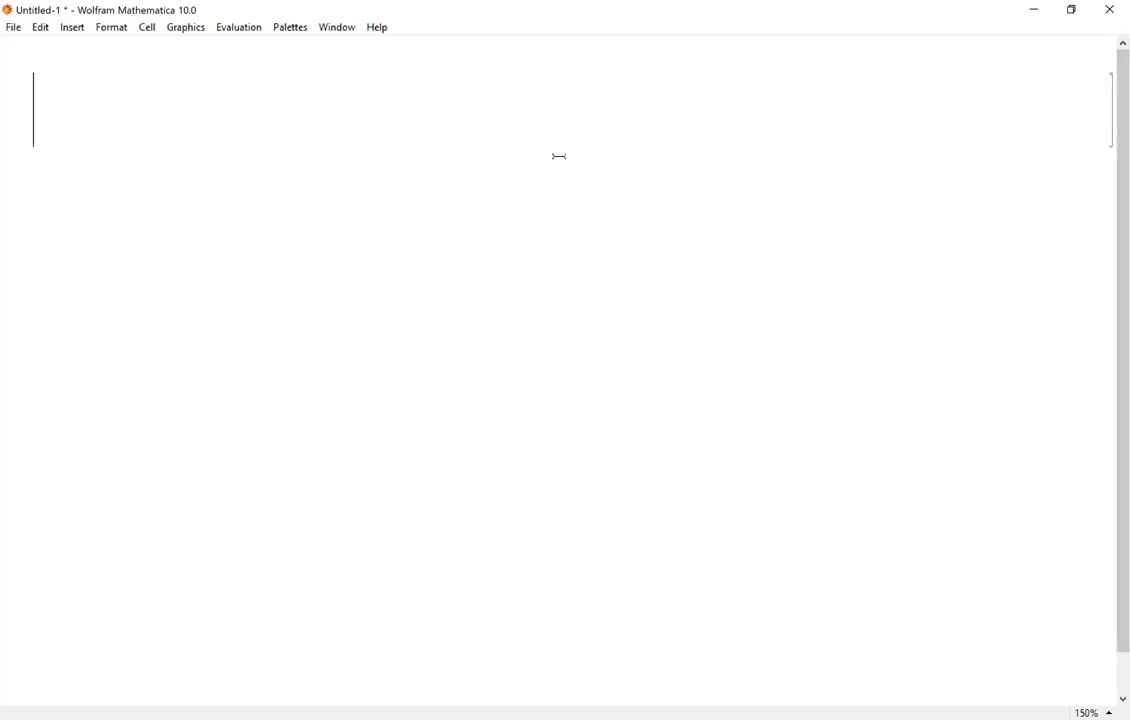
{"action": "type", "text": "I.I.I Formatting Guide"}
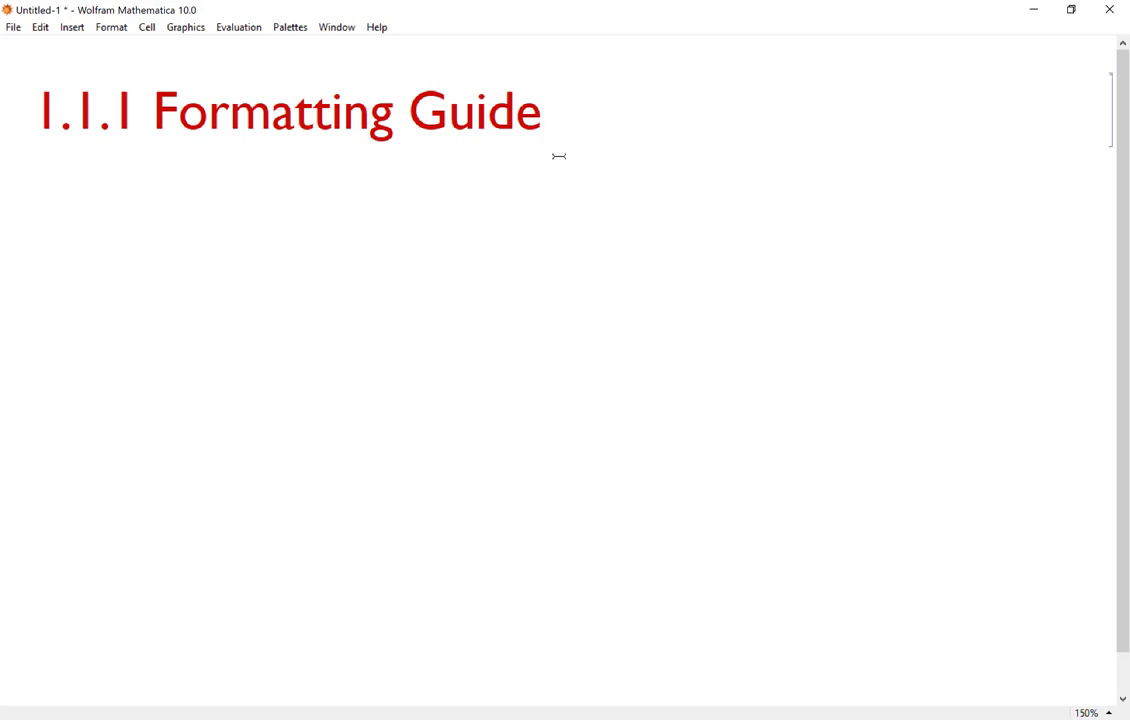
Add a Subtitle cell with the author's name and the date 8/26/2021.
{"action": "left_click", "coordinate": [116, 32]}
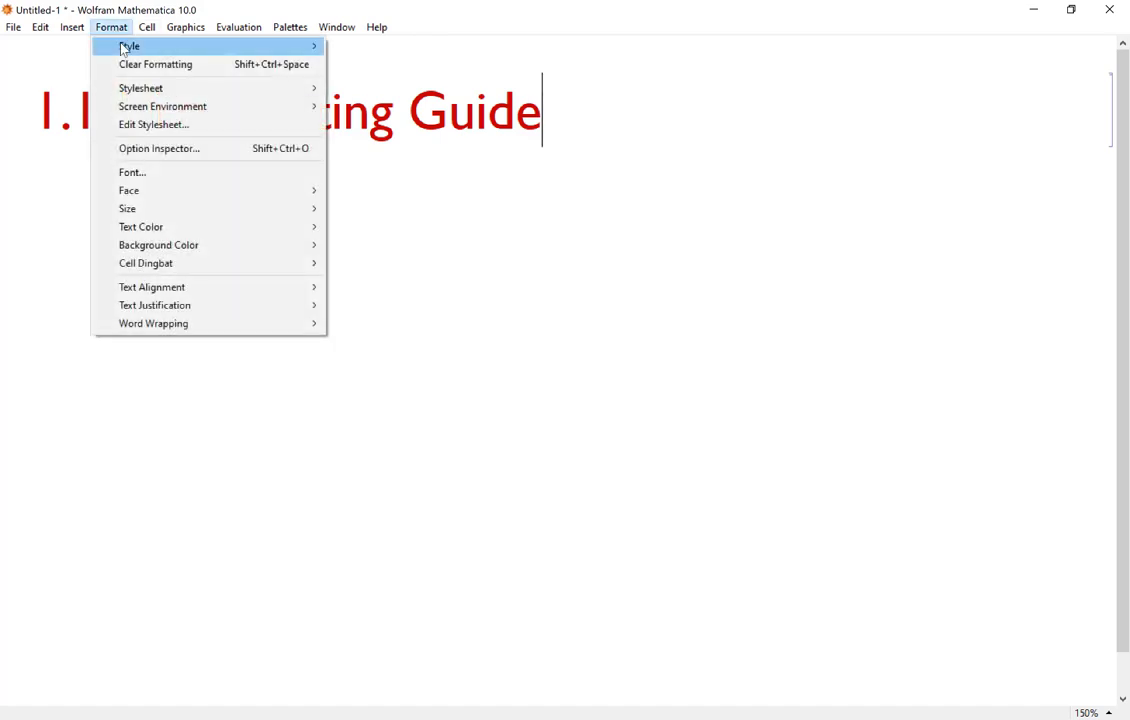
{"action": "mouse_move", "coordinate": [187, 45]}
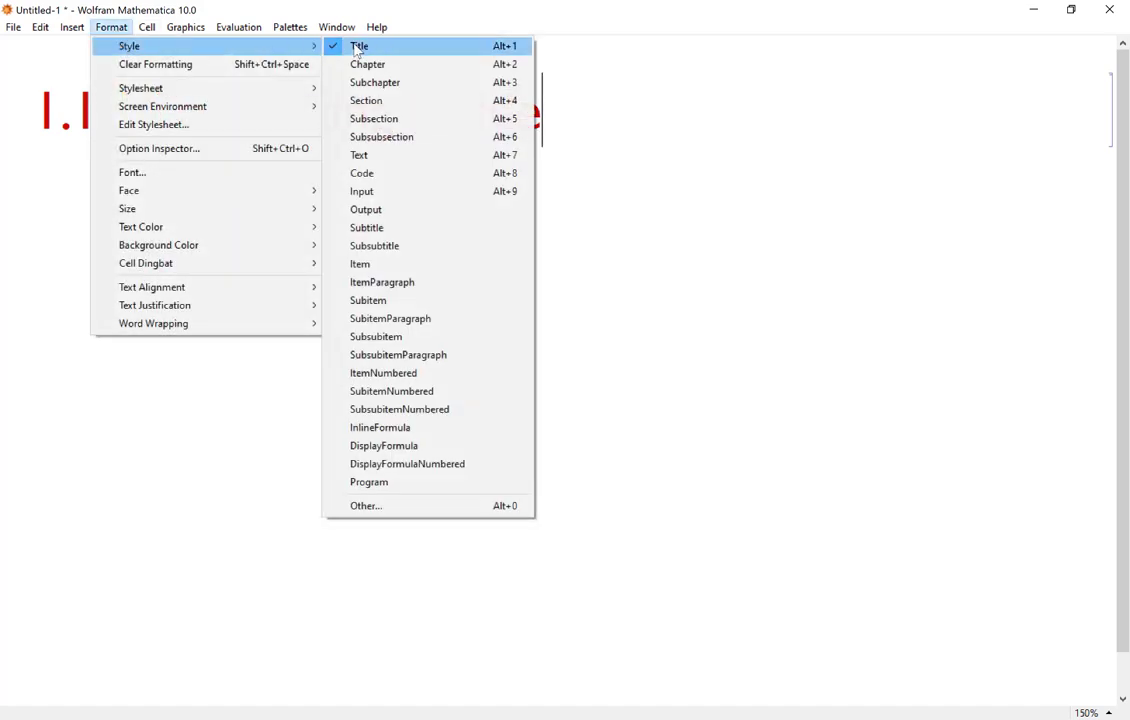
{"action": "left_click", "coordinate": [574, 170]}
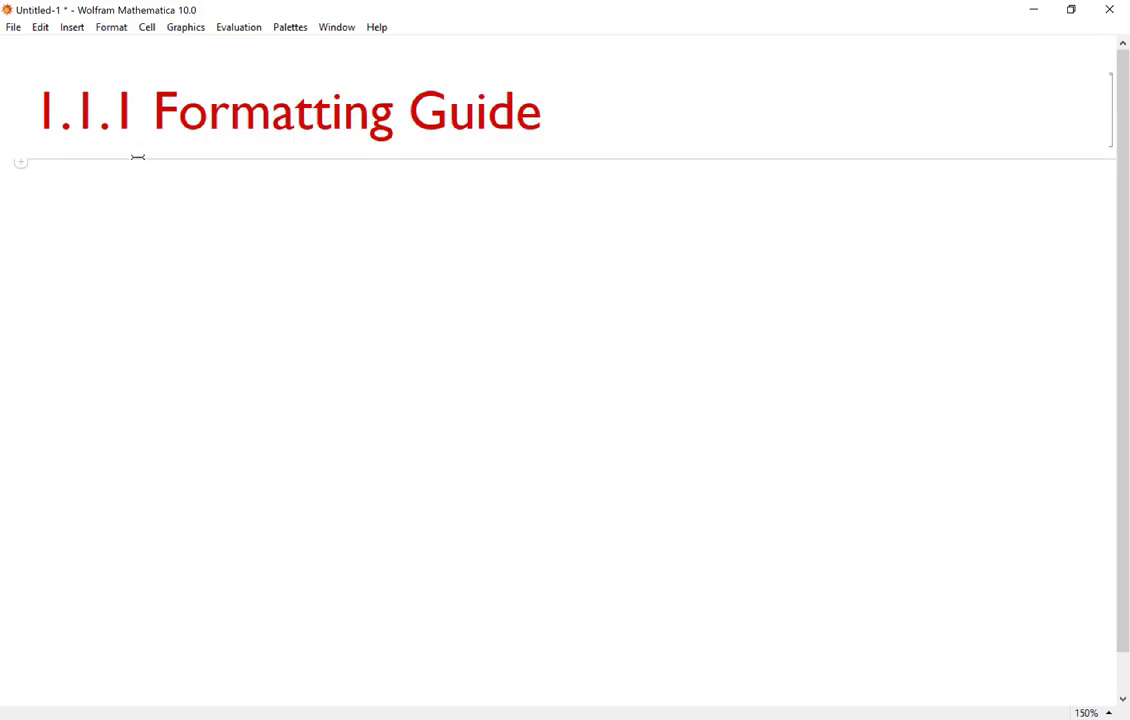
{"action": "left_click", "coordinate": [112, 28]}
{"action": "mouse_move", "coordinate": [219, 47]}
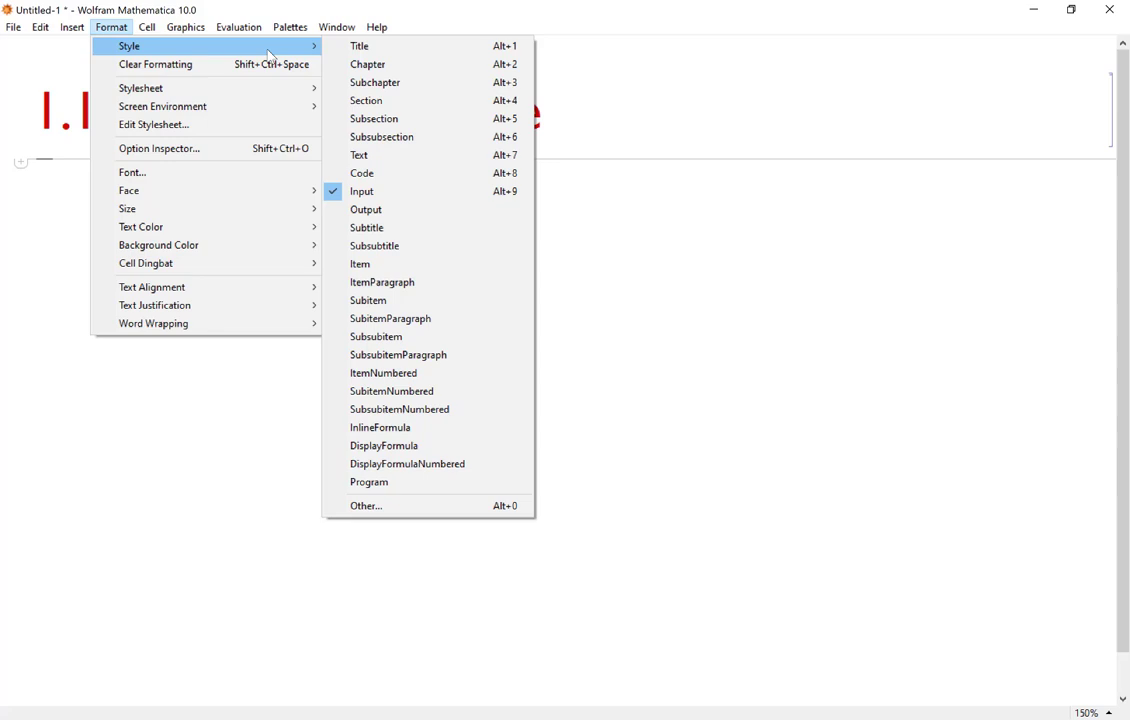
{"action": "left_click", "coordinate": [385, 229]}
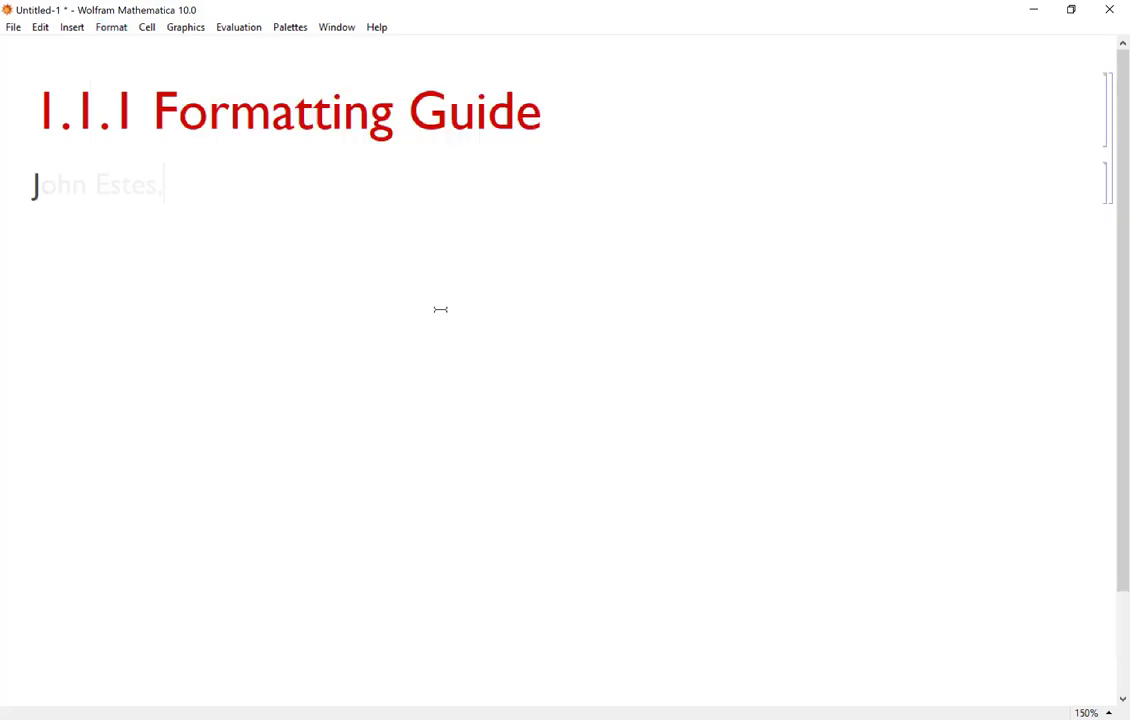
{"action": "type", "text": "8/26/2021"}
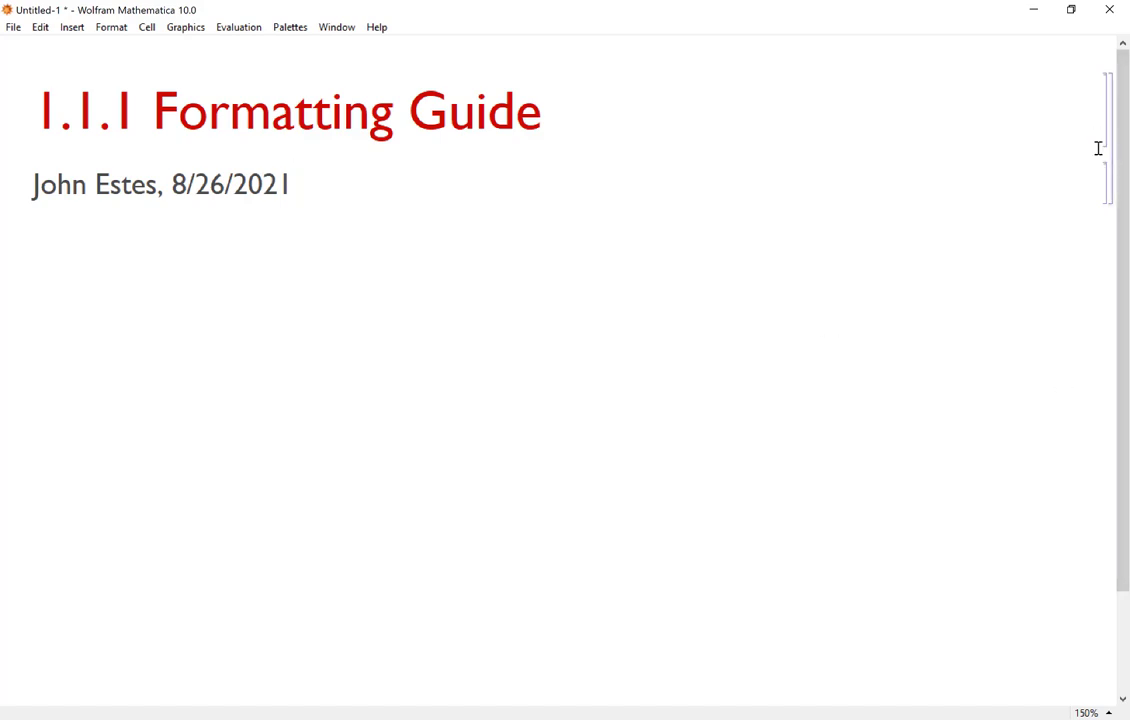
{"action": "left_click", "coordinate": [265, 262]}
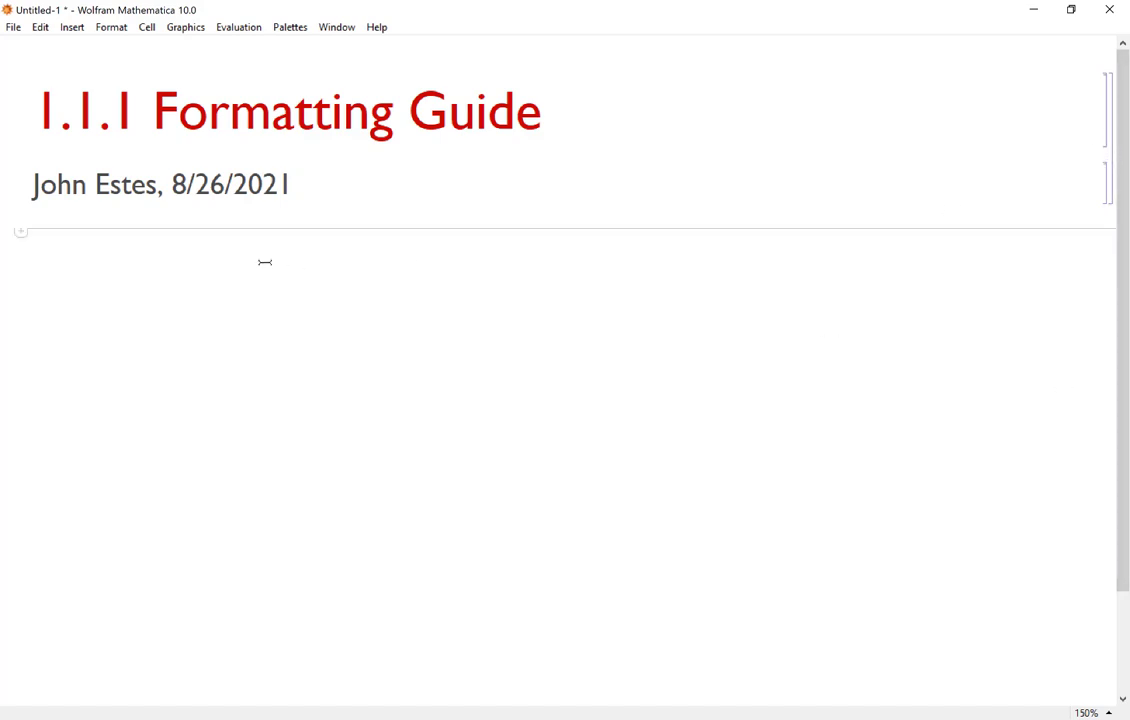
{"action": "key", "text": "alt+Tab"}
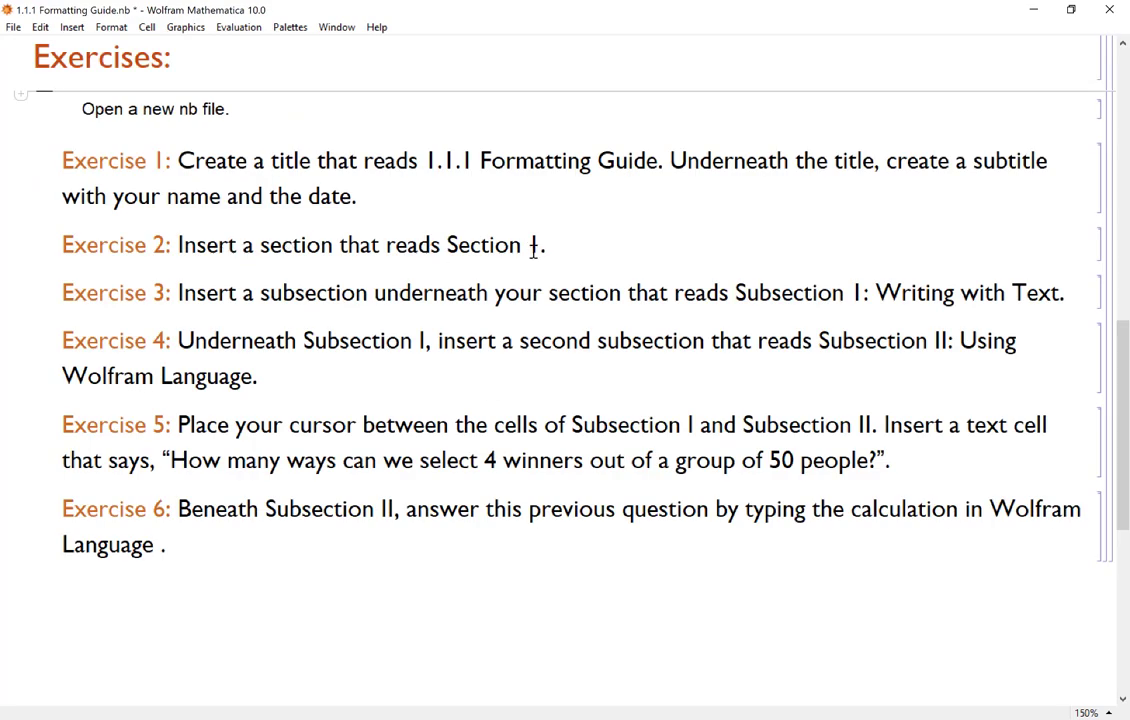
{"action": "scroll", "coordinate": [630, 249], "scroll_direction": "up", "scroll_amount": 10}
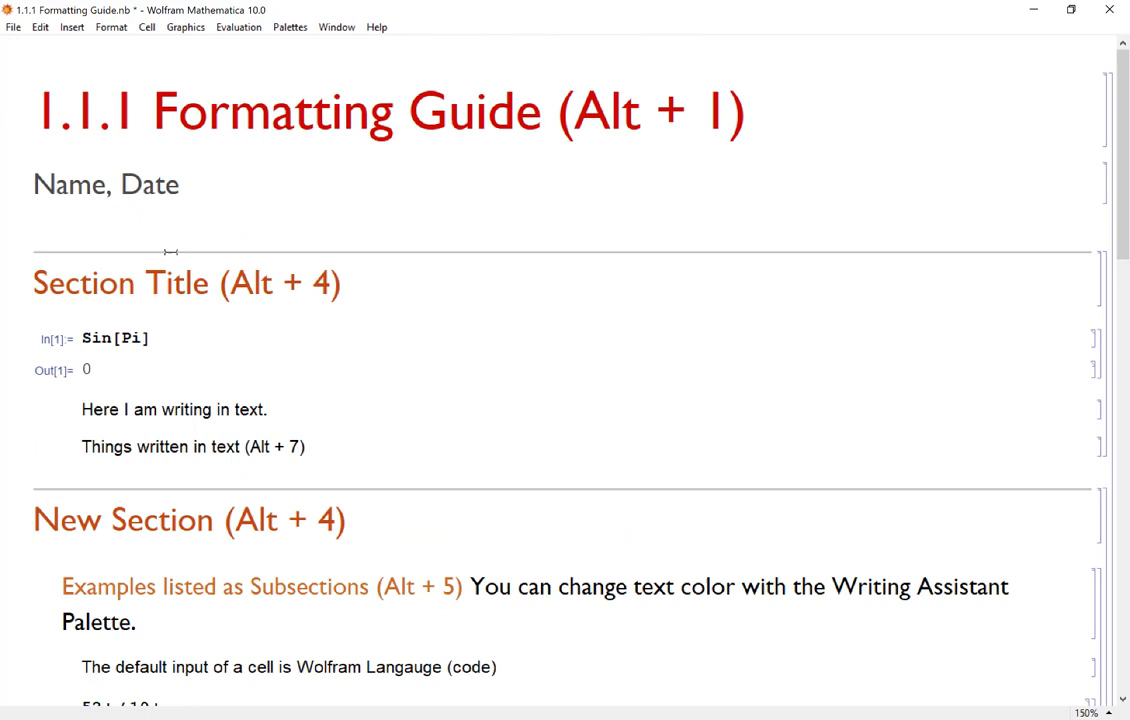
Add a 'Section 1' heading with Alt+4 below the subtitle in Untitled-1.
{"action": "key", "text": "alt+Tab"}
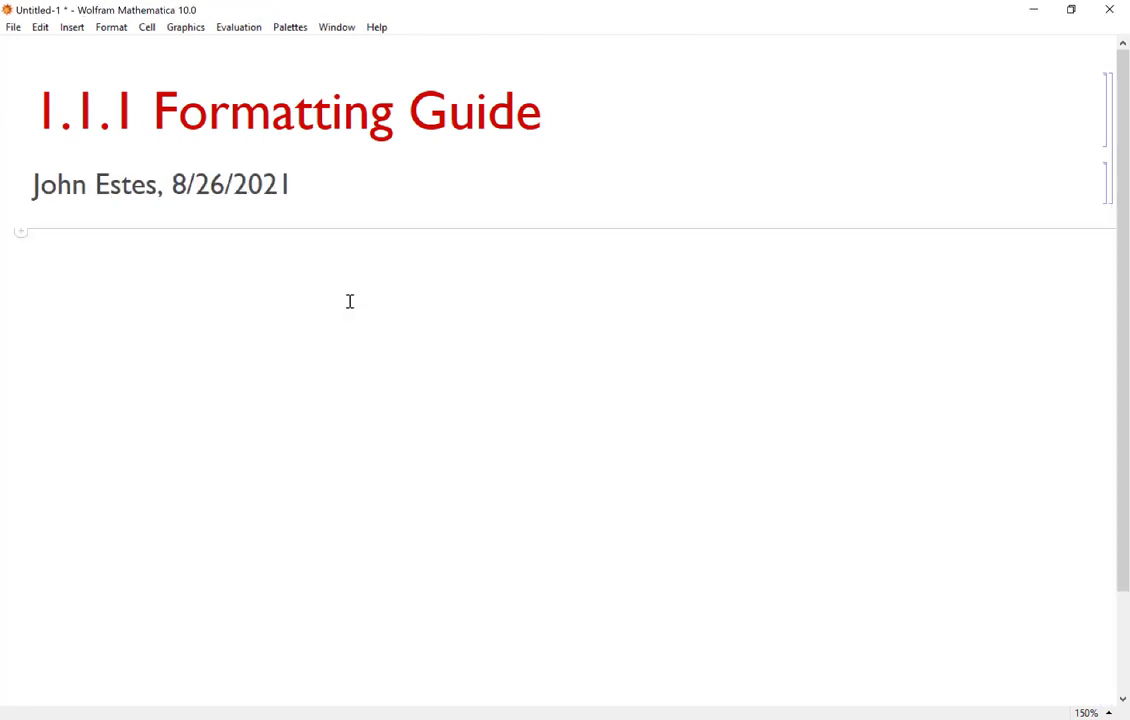
{"action": "key", "text": "alt+4"}
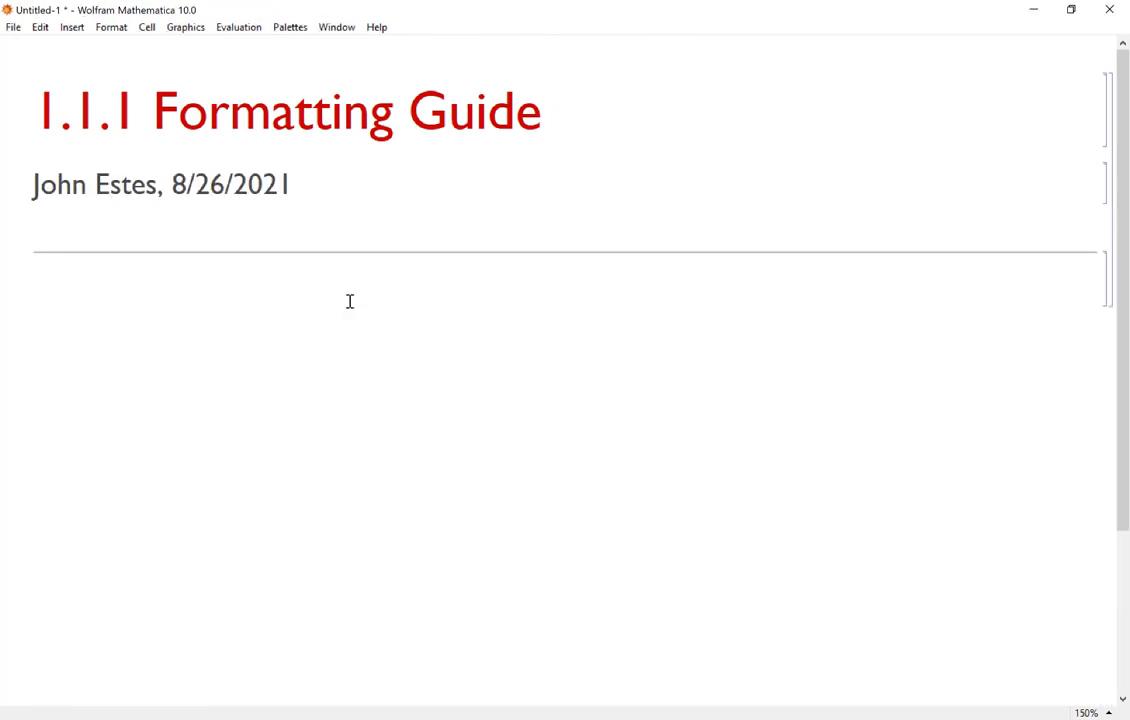
{"action": "type", "text": "Section 1"}
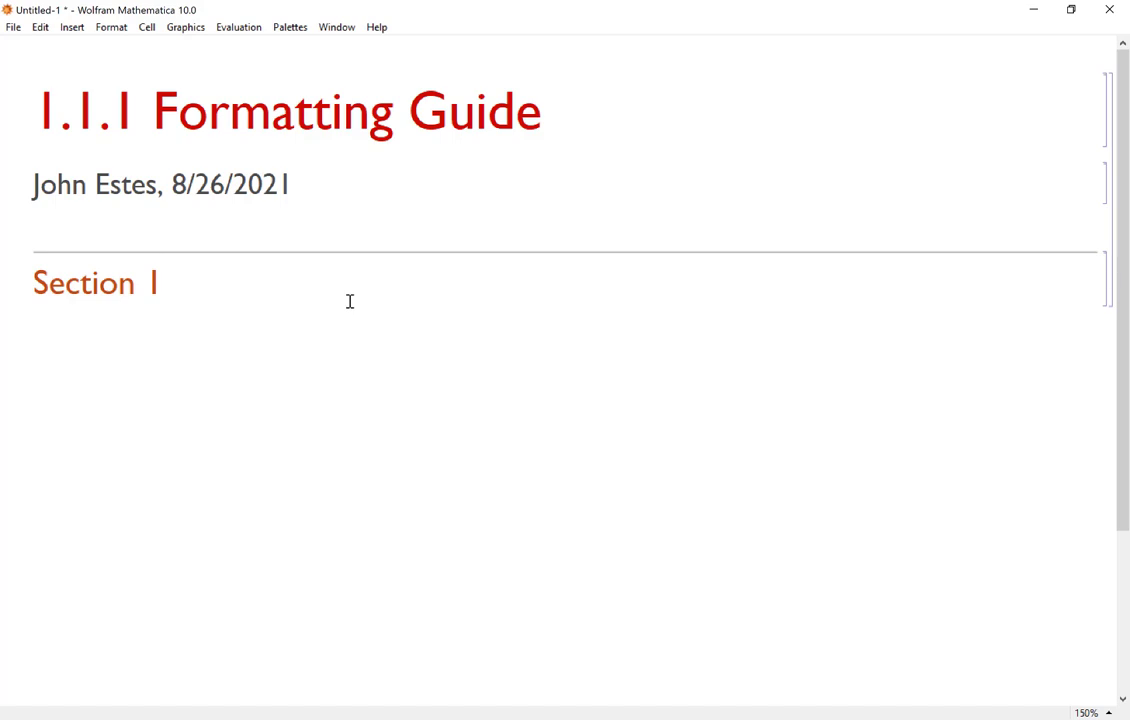
{"action": "key", "text": "Return"}
{"action": "key", "text": "alt+Tab"}
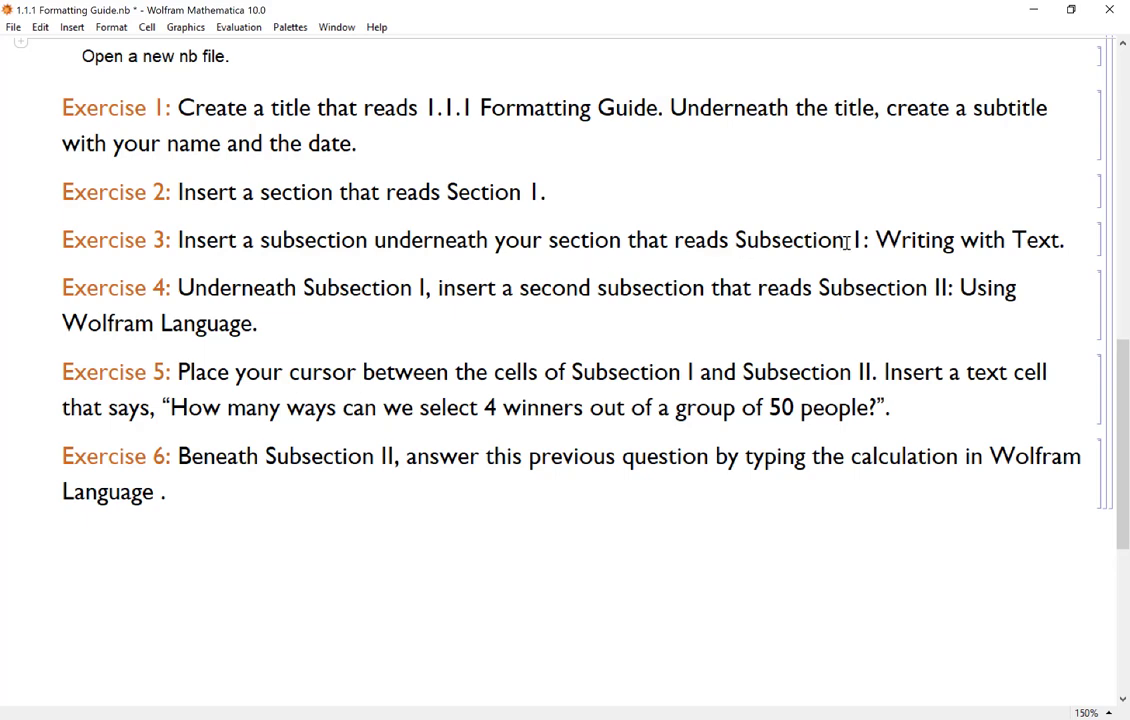
Add the subsection 'Subsection 1: Writing with Text.' under Section 1.
{"action": "scroll", "coordinate": [794, 201], "scroll_direction": "up", "scroll_amount": 10}
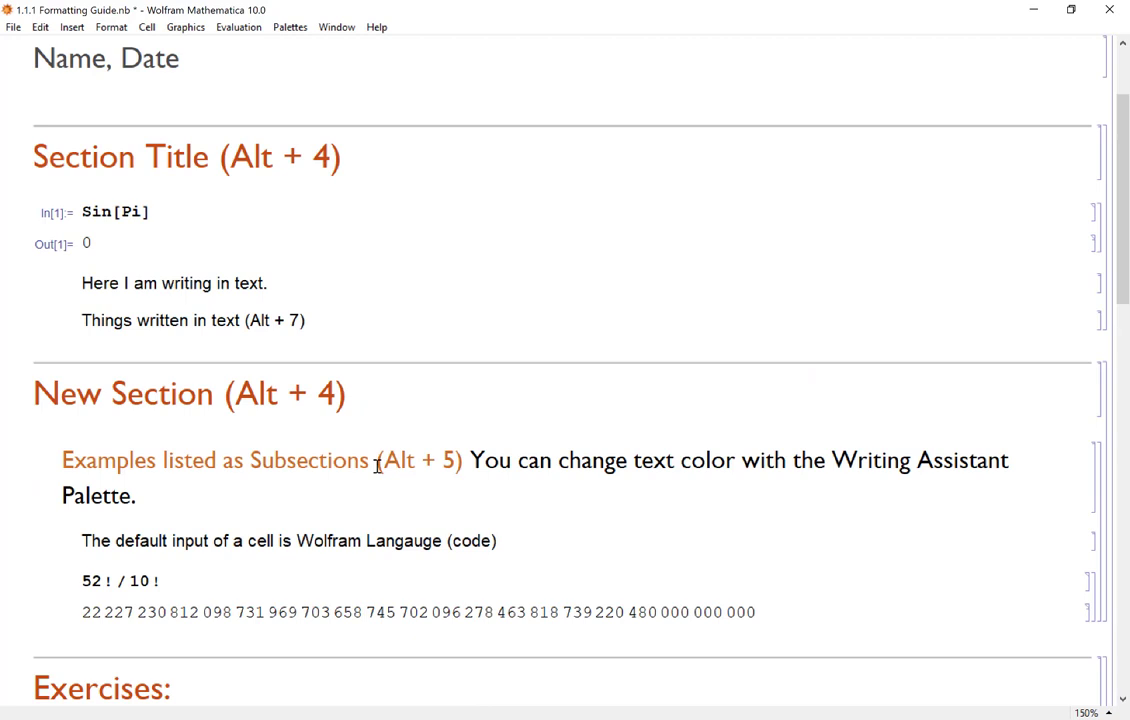
{"action": "key", "text": "alt+Tab"}
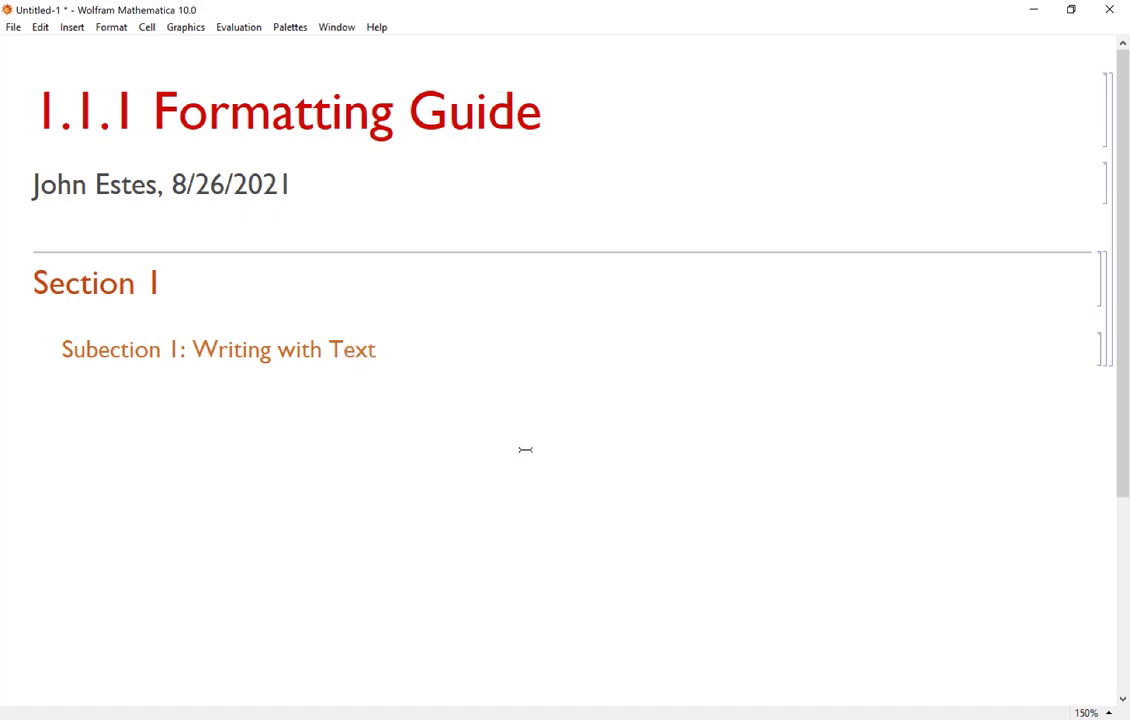
{"action": "type", "text": "."}
{"action": "left_click", "coordinate": [116, 31]}
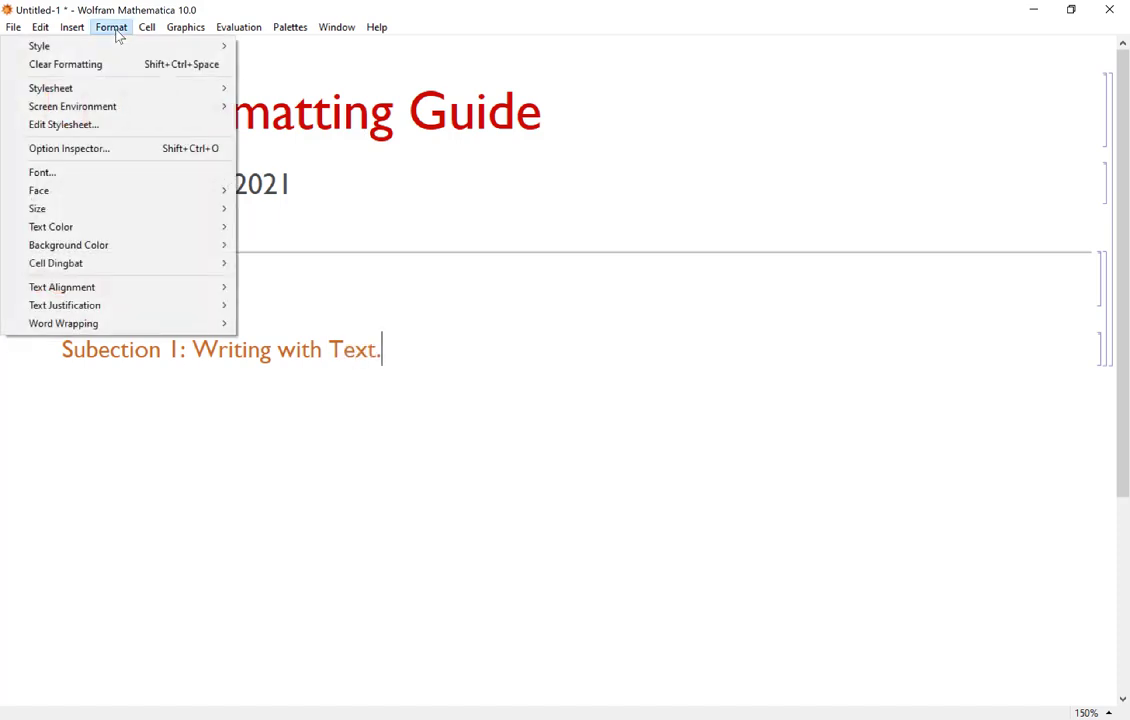
{"action": "mouse_move", "coordinate": [116, 45]}
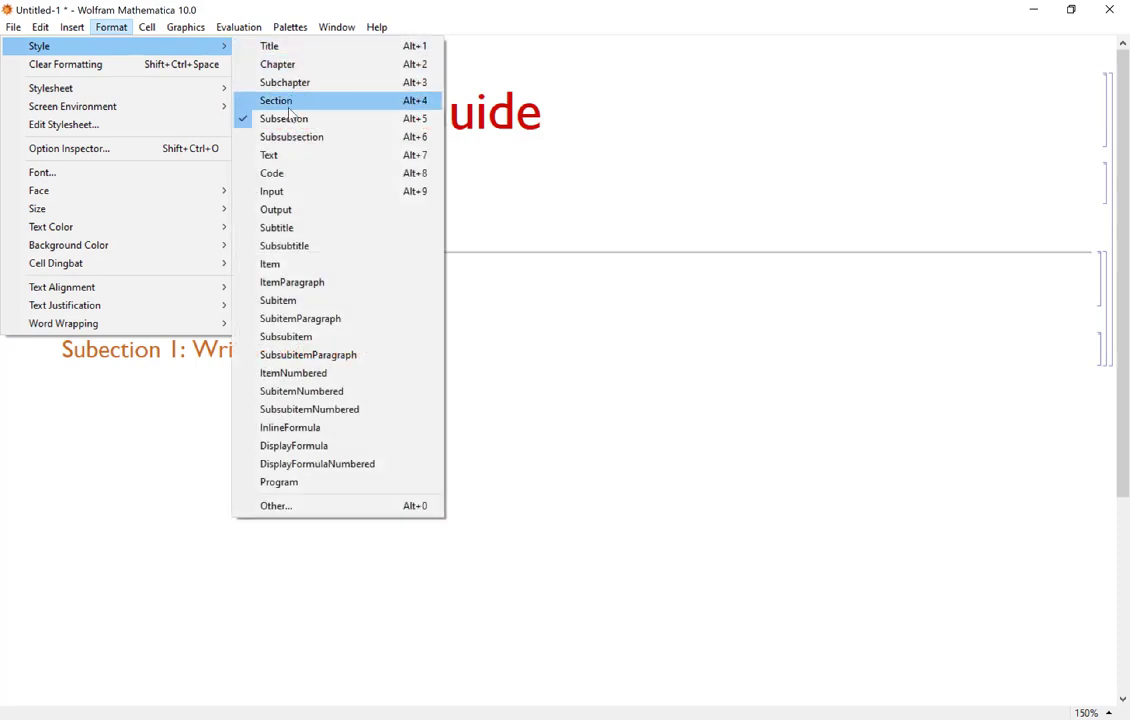
{"action": "left_click", "coordinate": [552, 366]}
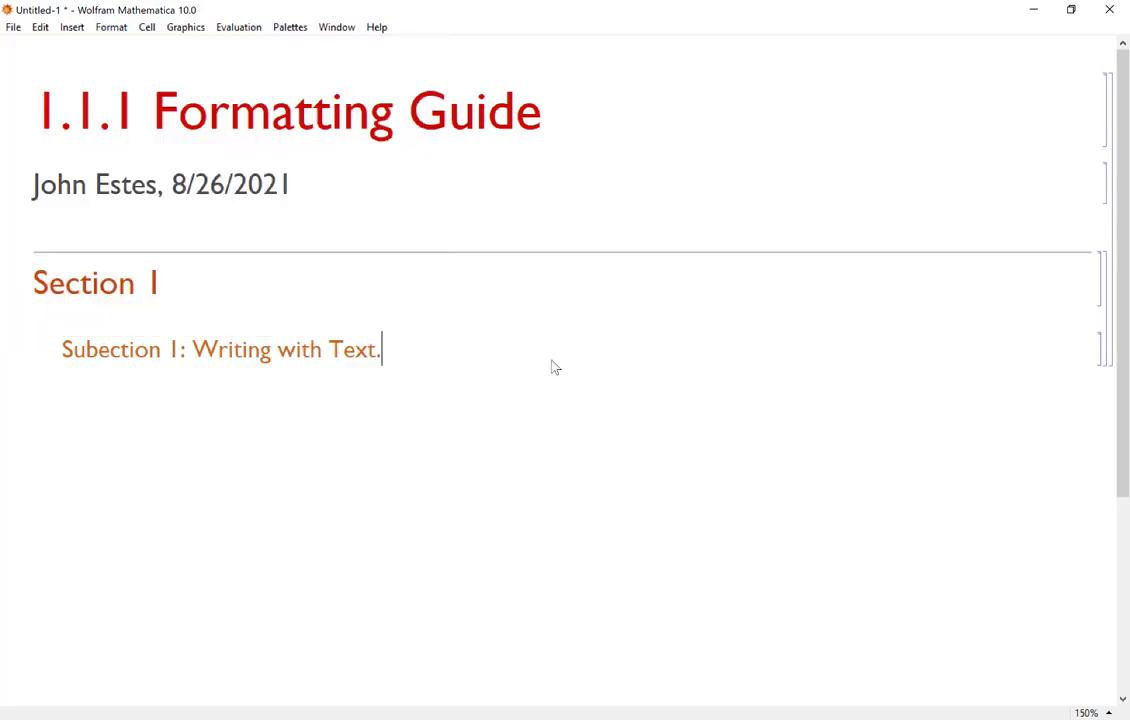
{"action": "key", "text": "alt+Tab"}
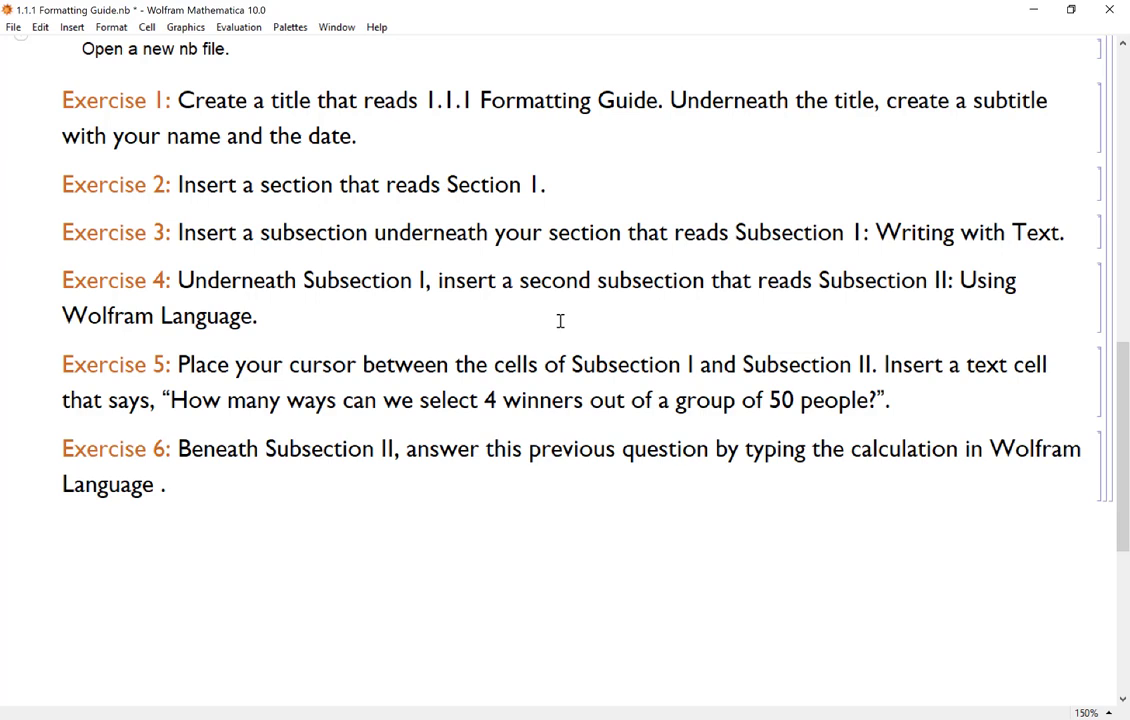
Add a second subsection 'Subsection II: Using Wolfram Language.' below the first.
{"action": "key", "text": "alt+Tab"}
{"action": "key", "text": "Down"}
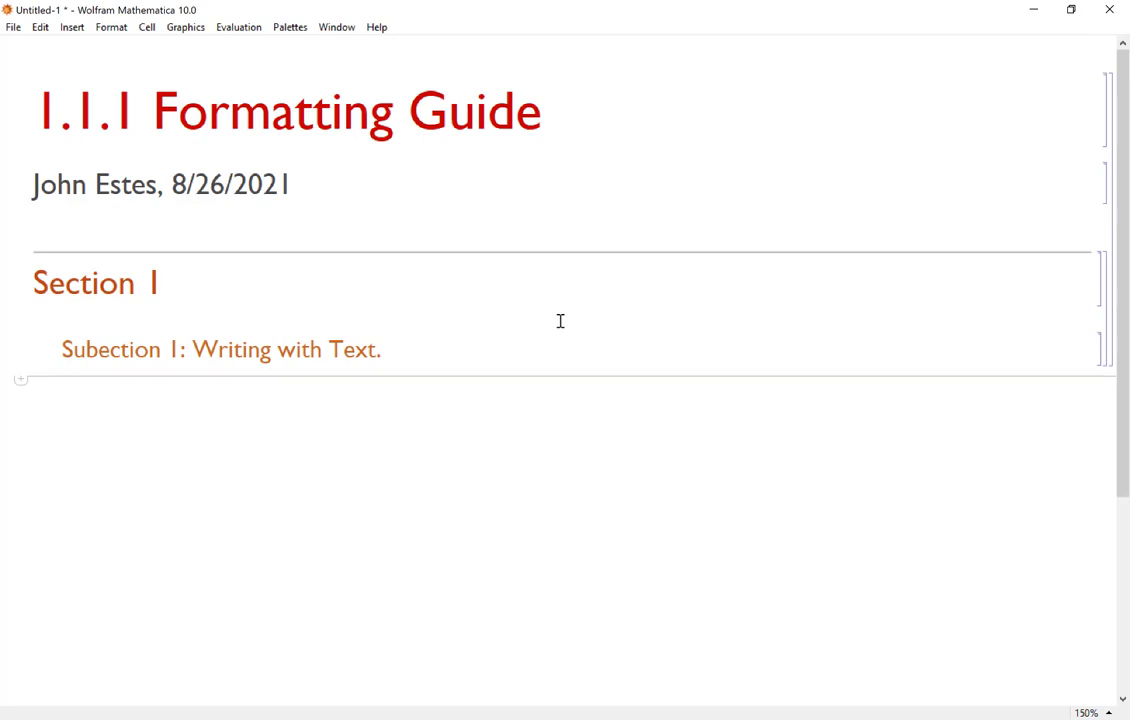
{"action": "key", "text": "alt+5"}
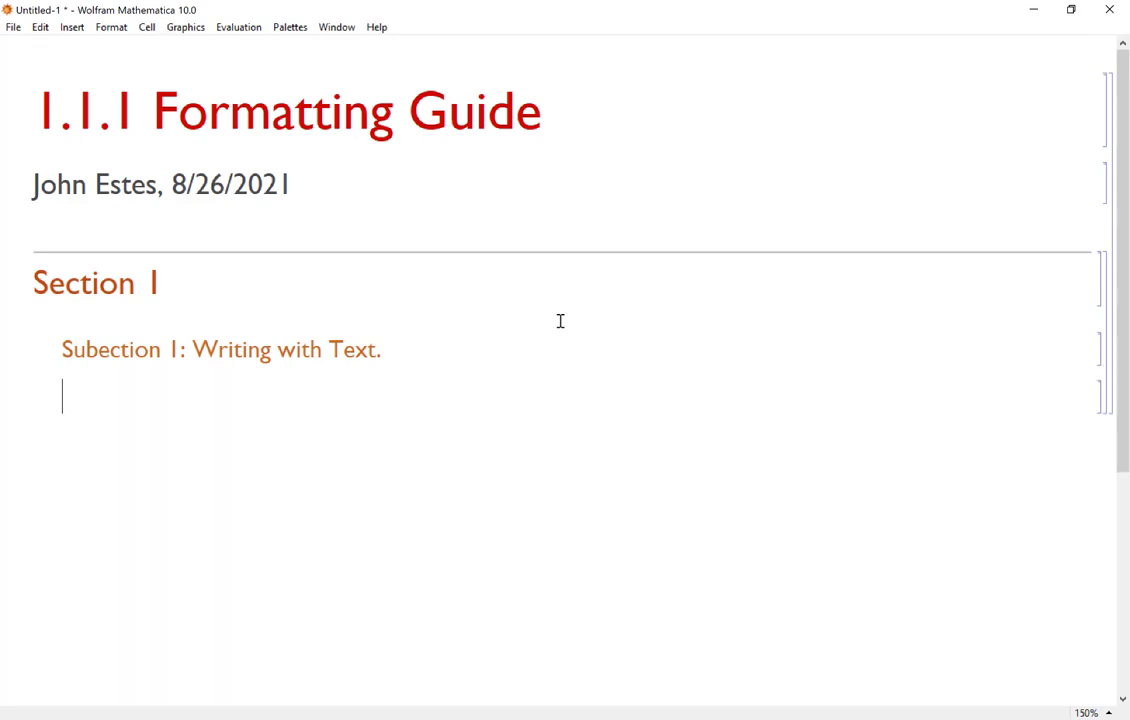
{"action": "type", "text": "Subsection "}
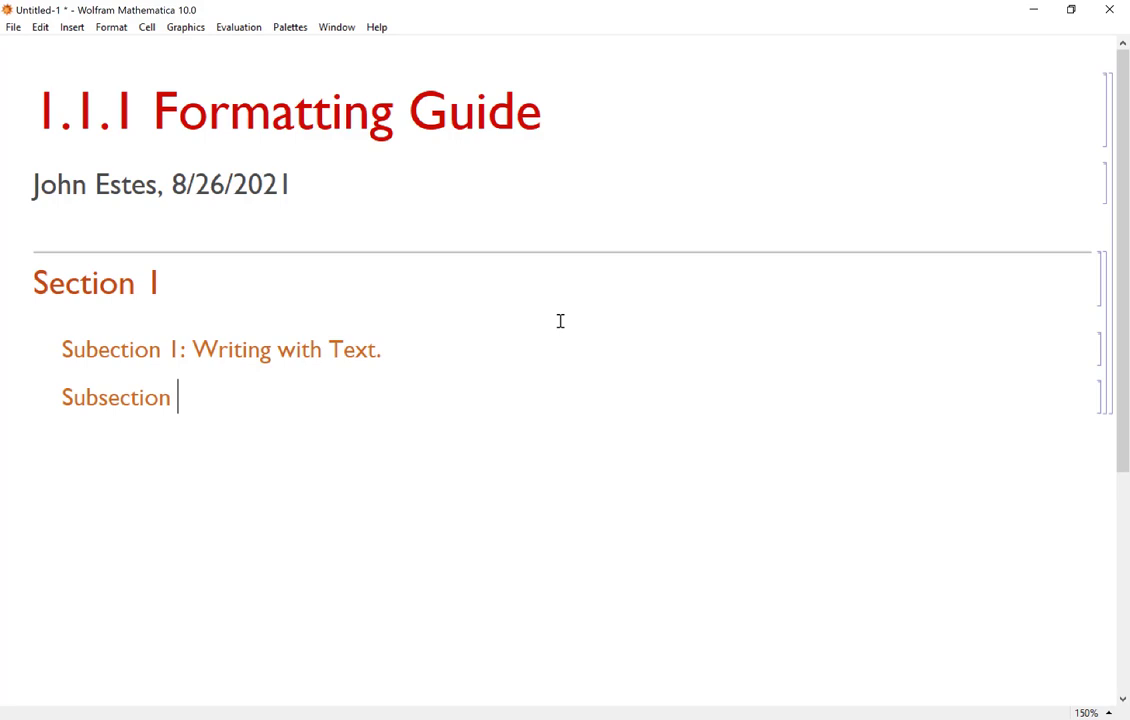
{"action": "type", "text": "1I: Using Wolfram"}
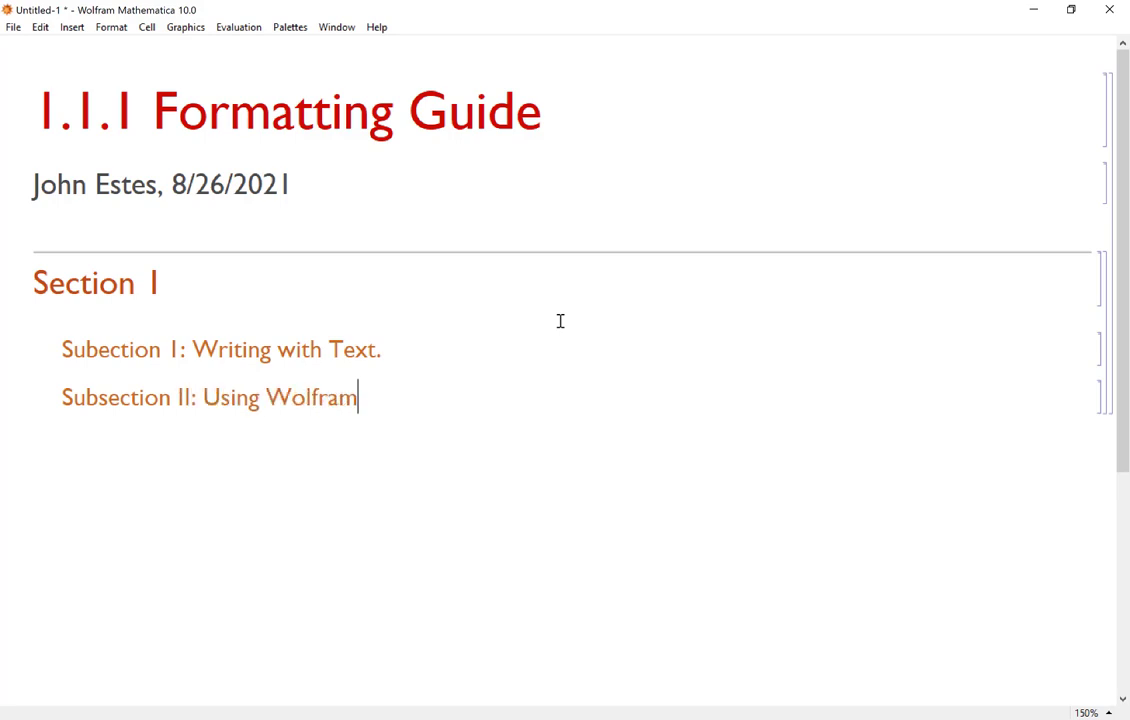
{"action": "type", "text": " Language."}
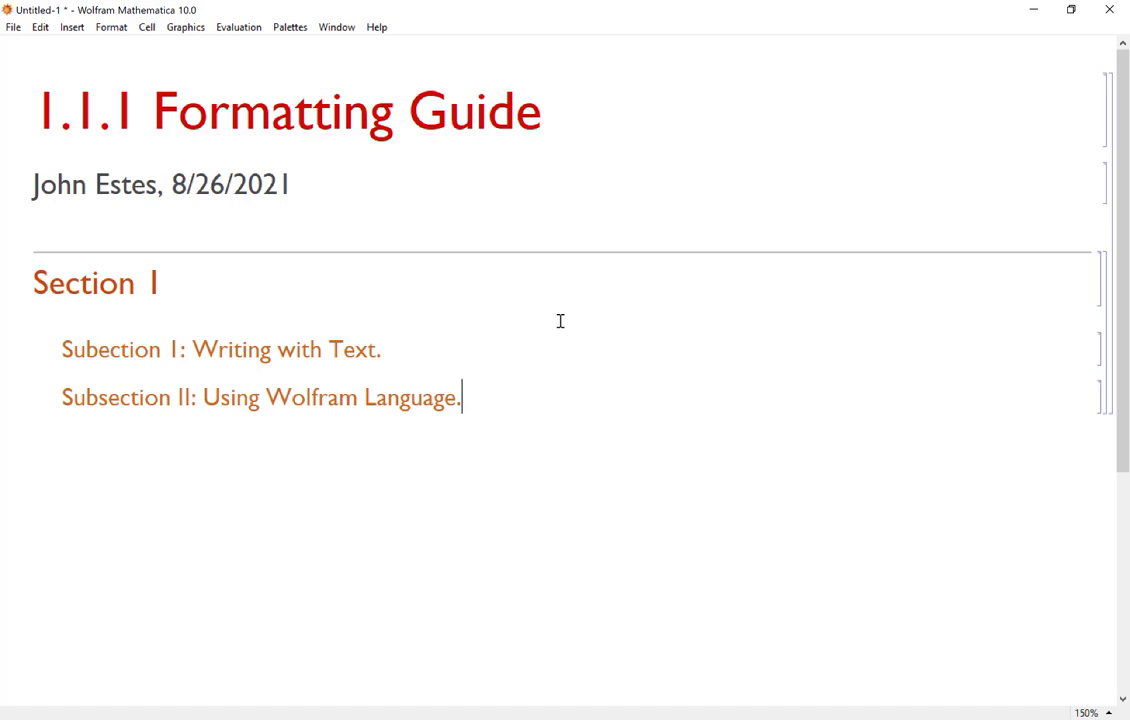
{"action": "key", "text": "alt+Tab"}
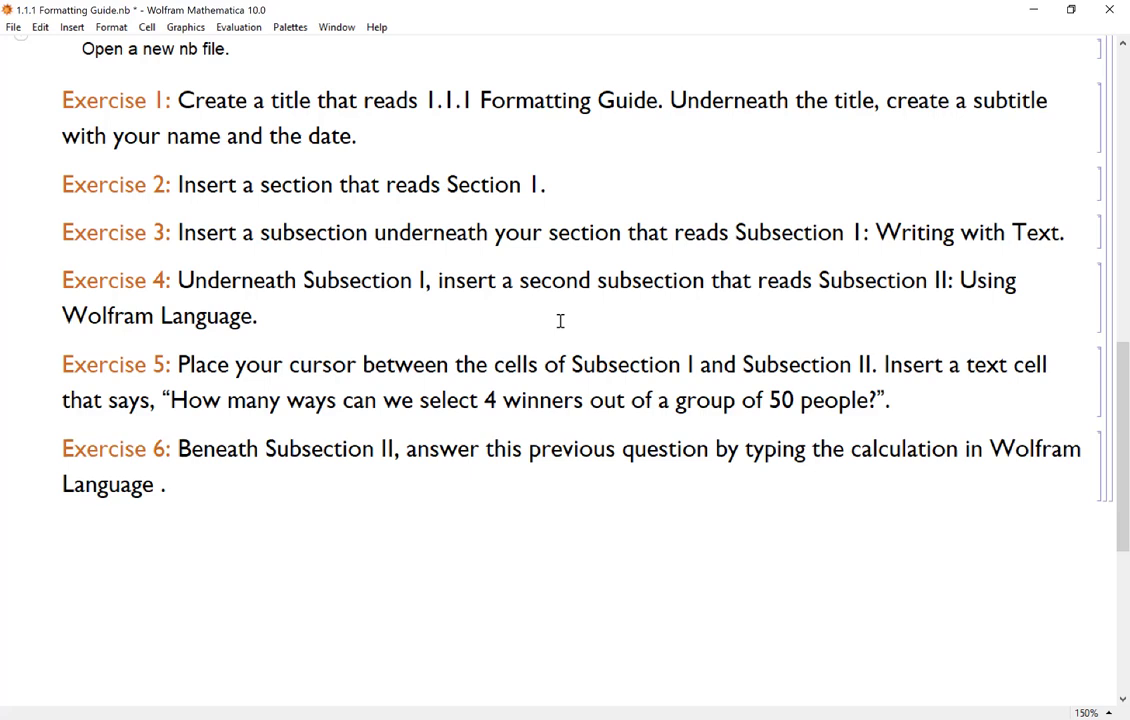
Paste the question about selecting 4 winners from 50 people as plain text between the subsections.
{"action": "key", "text": "alt+Tab"}
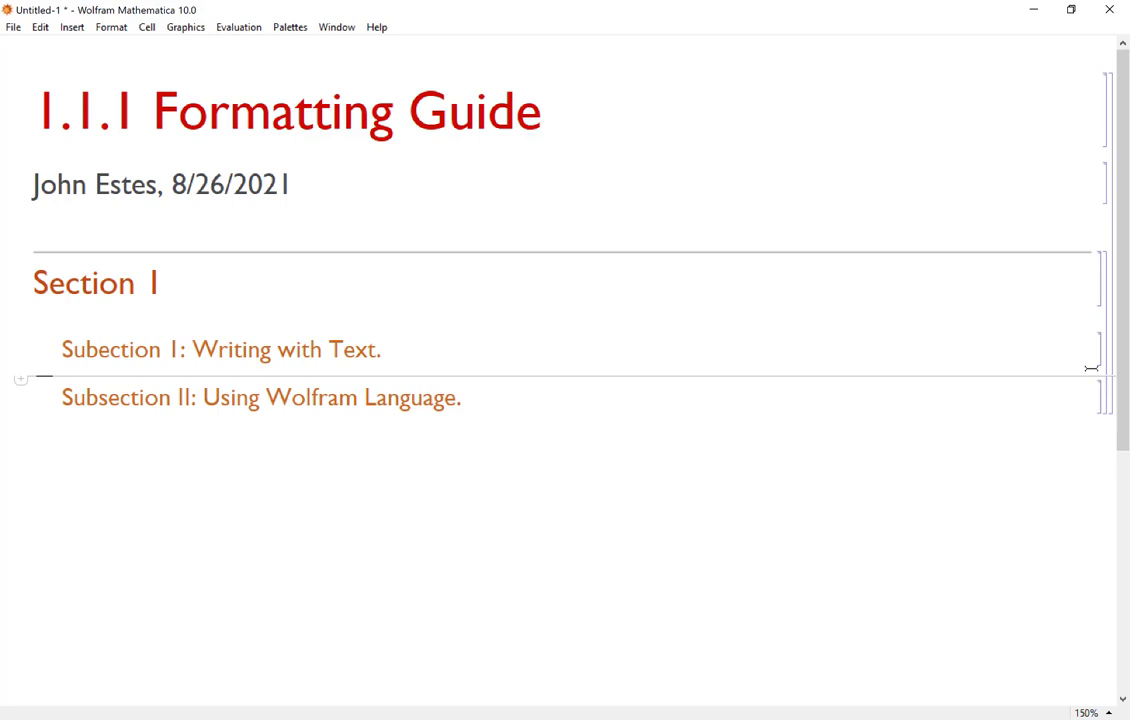
{"action": "key", "text": "alt+7"}
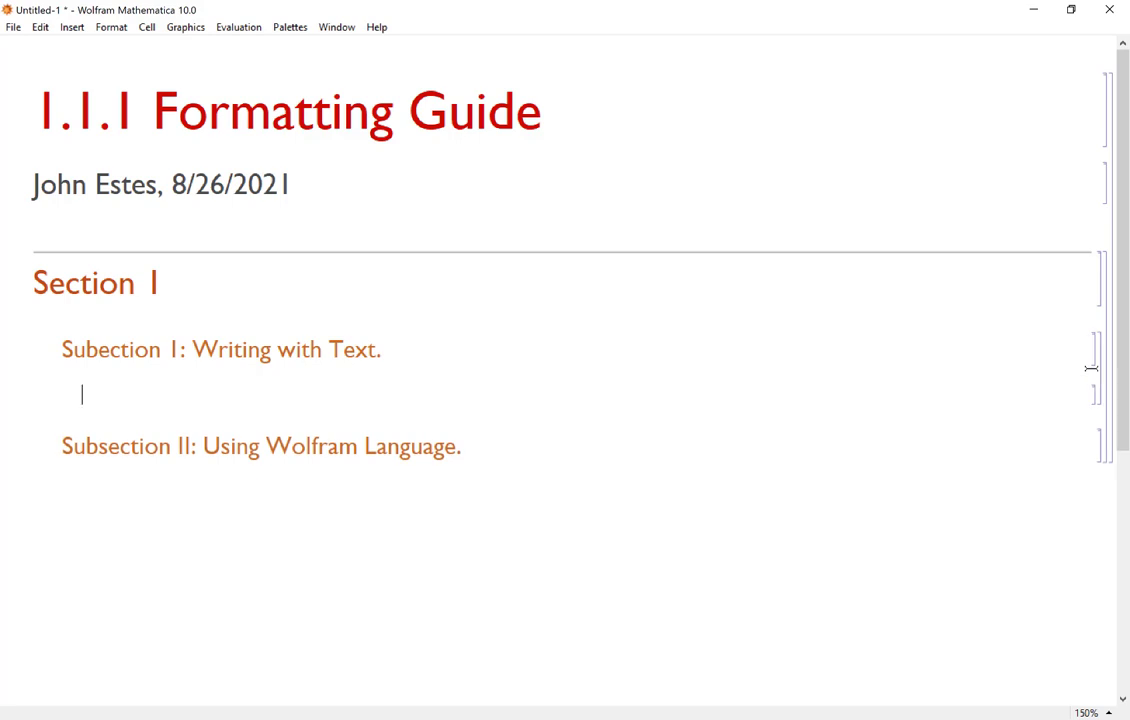
{"action": "left_click", "coordinate": [1096, 390]}
{"action": "key", "text": "Delete"}
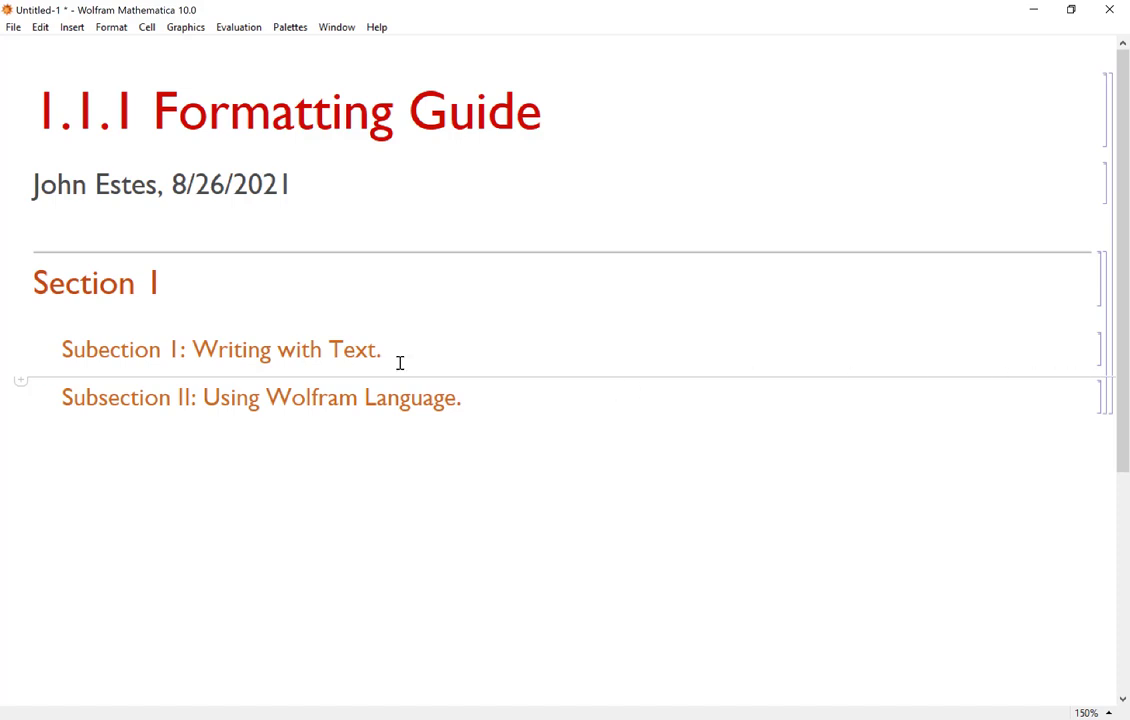
{"action": "left_click", "coordinate": [23, 386]}
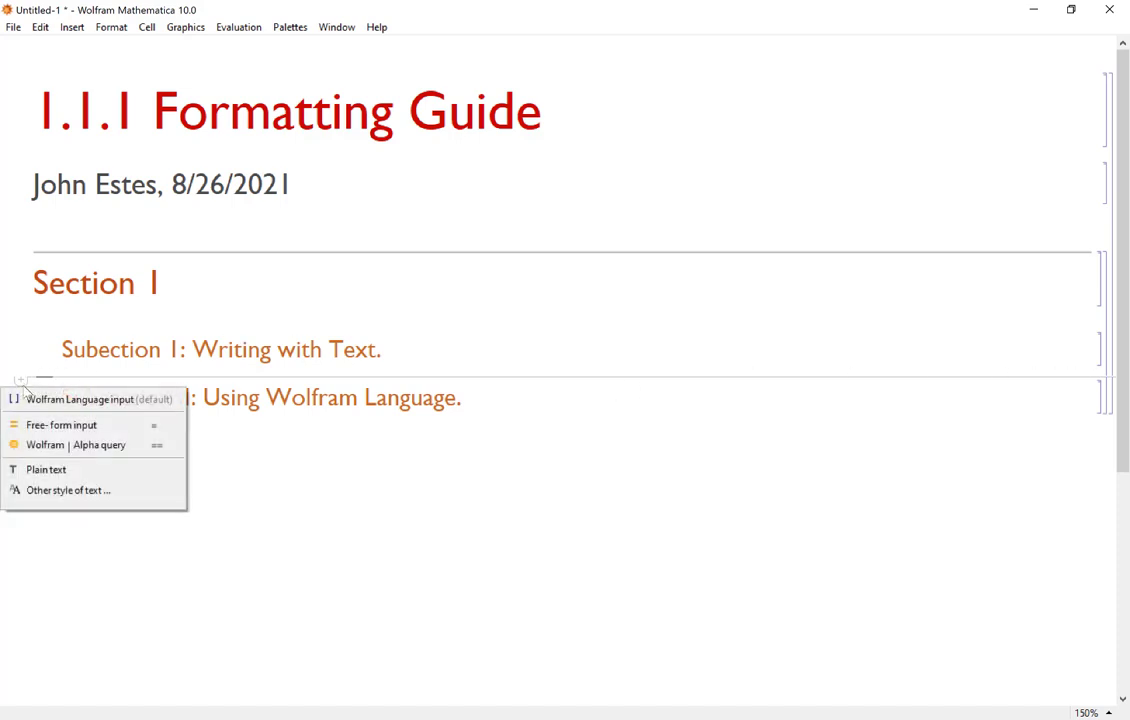
{"action": "left_click", "coordinate": [48, 468]}
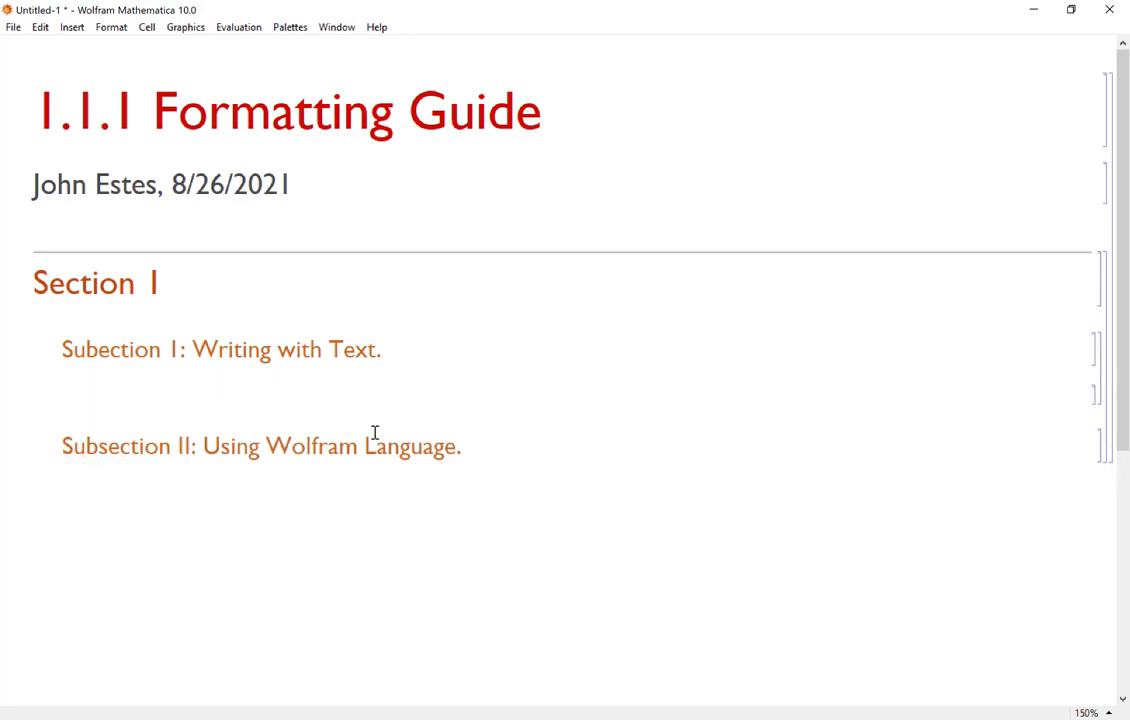
{"action": "type", "text": "How many ways can we select 4 winners out of a group of 50 people?"}
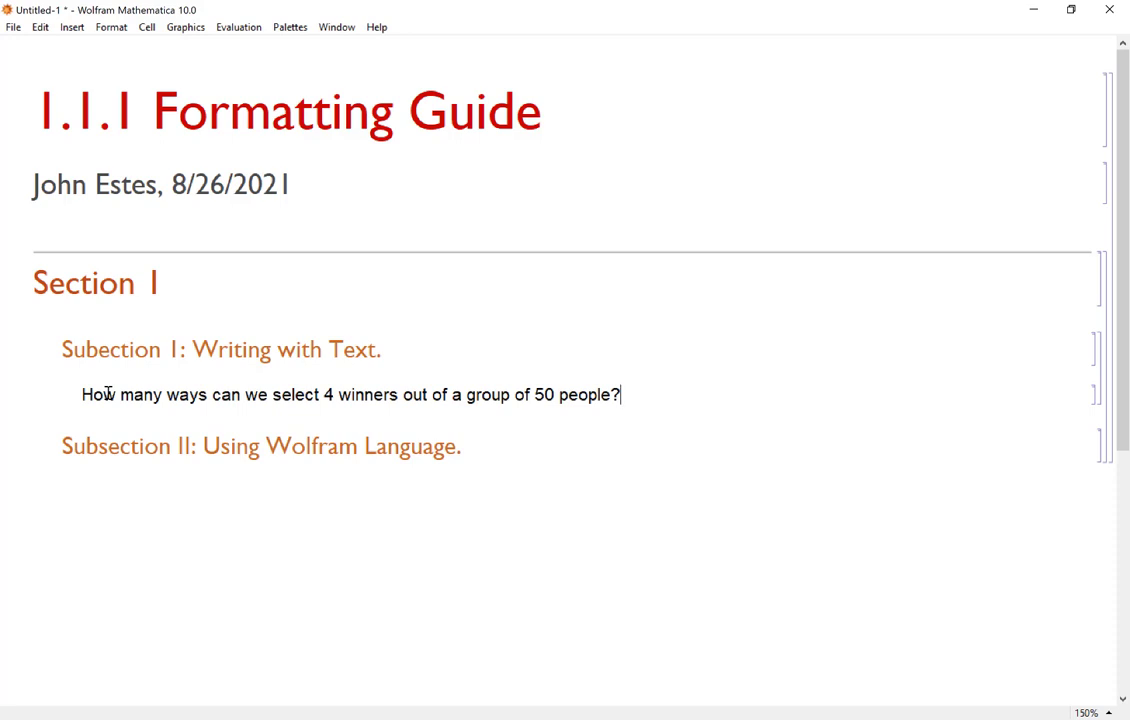
{"action": "key", "text": "alt+Tab"}
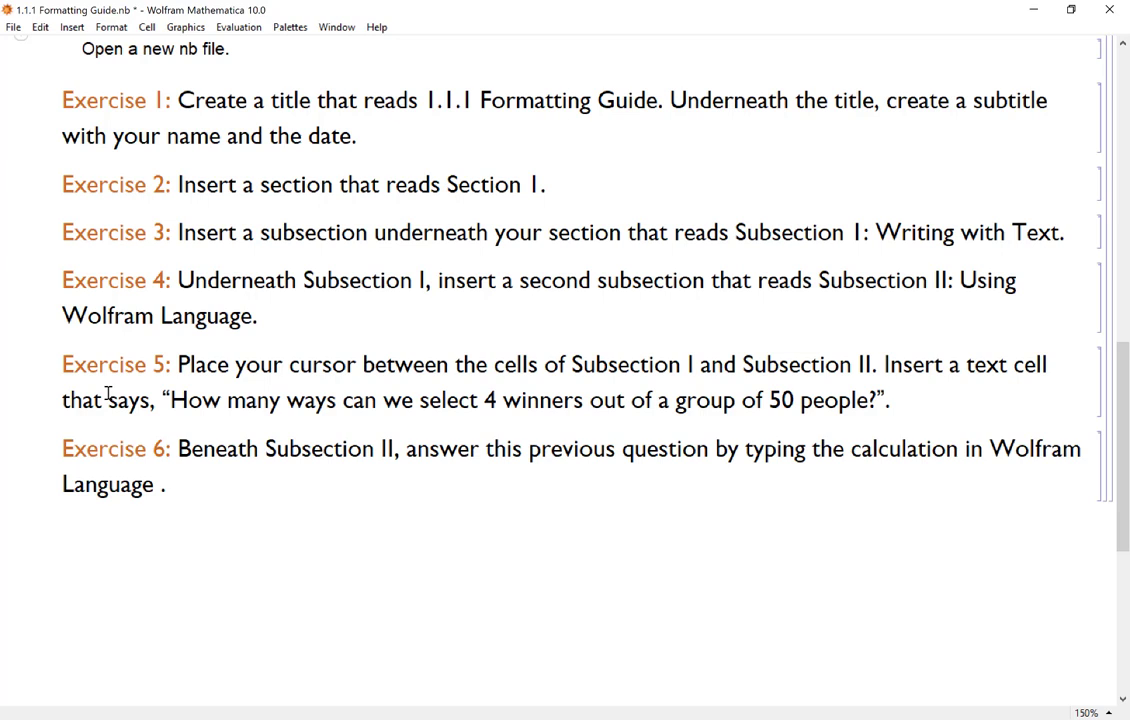
{"action": "key", "text": "alt+Tab"}
Evaluate 50!/(4! 46!) below Subsection II, giving 230300.
{"action": "left_click", "coordinate": [112, 473]}
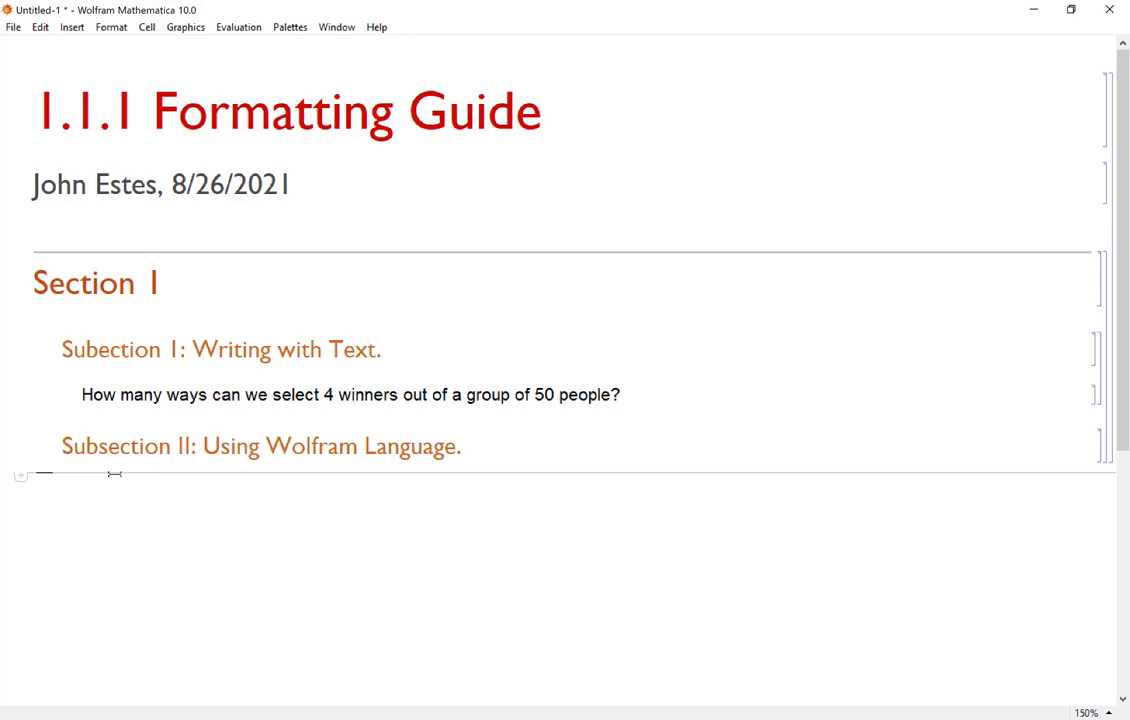
{"action": "type", "text": "50!"}
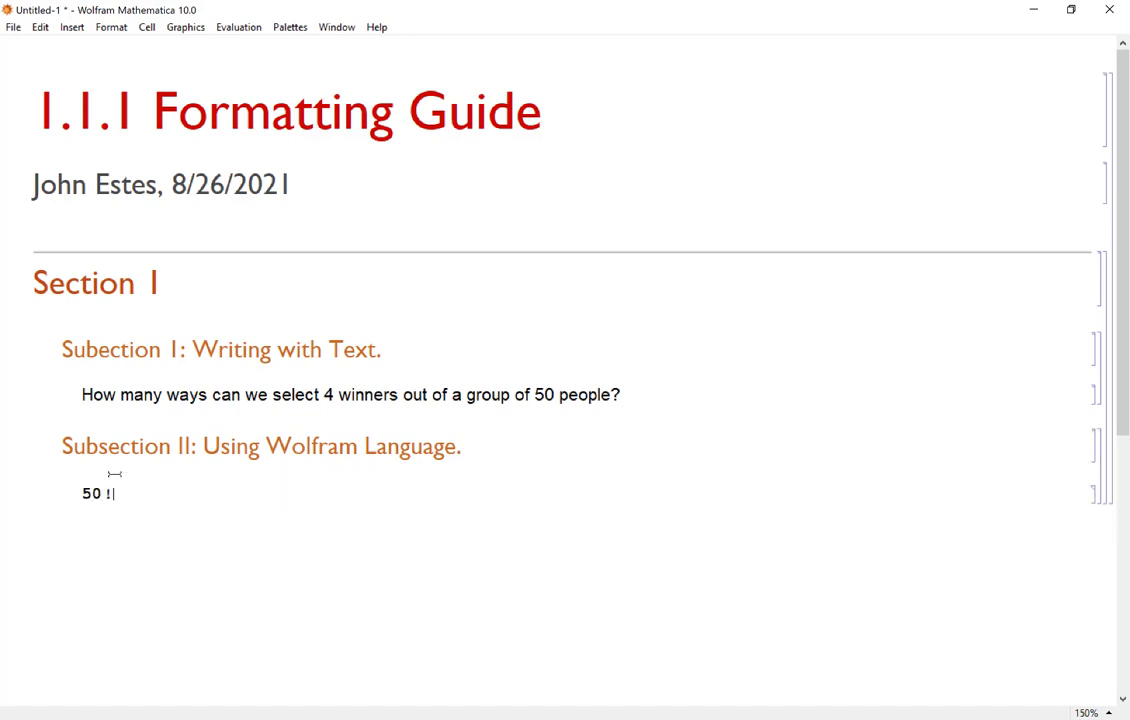
{"action": "type", "text": "/(4! 46!)"}
{"action": "key", "text": "shift+Return"}
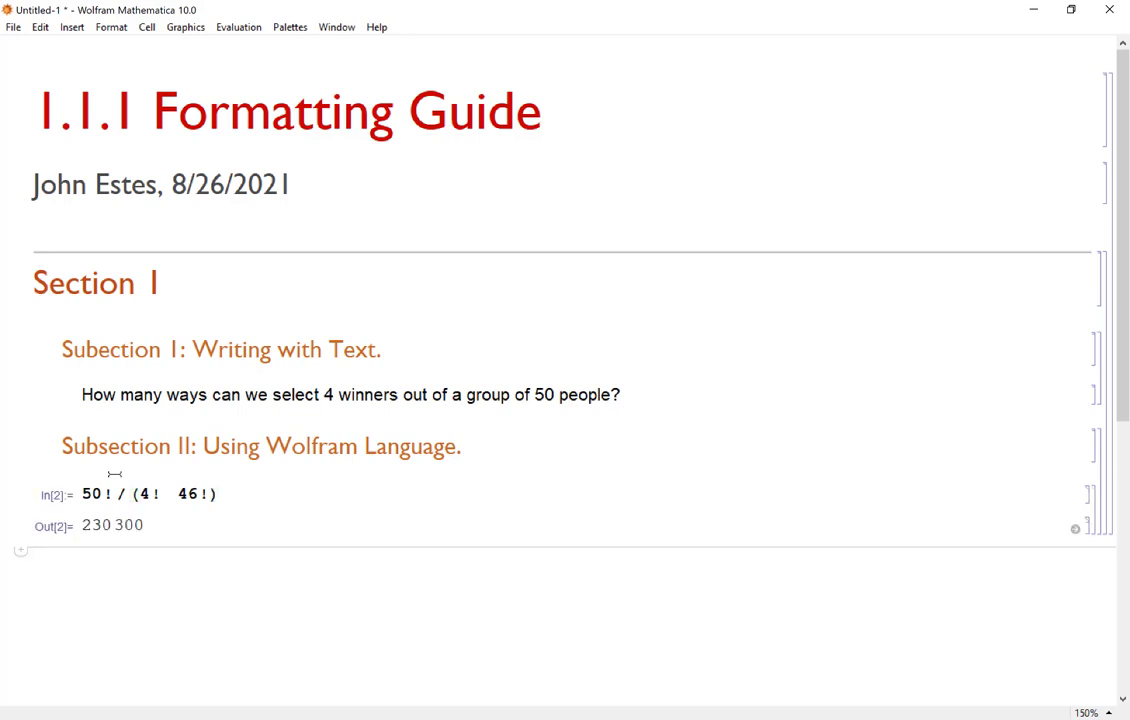